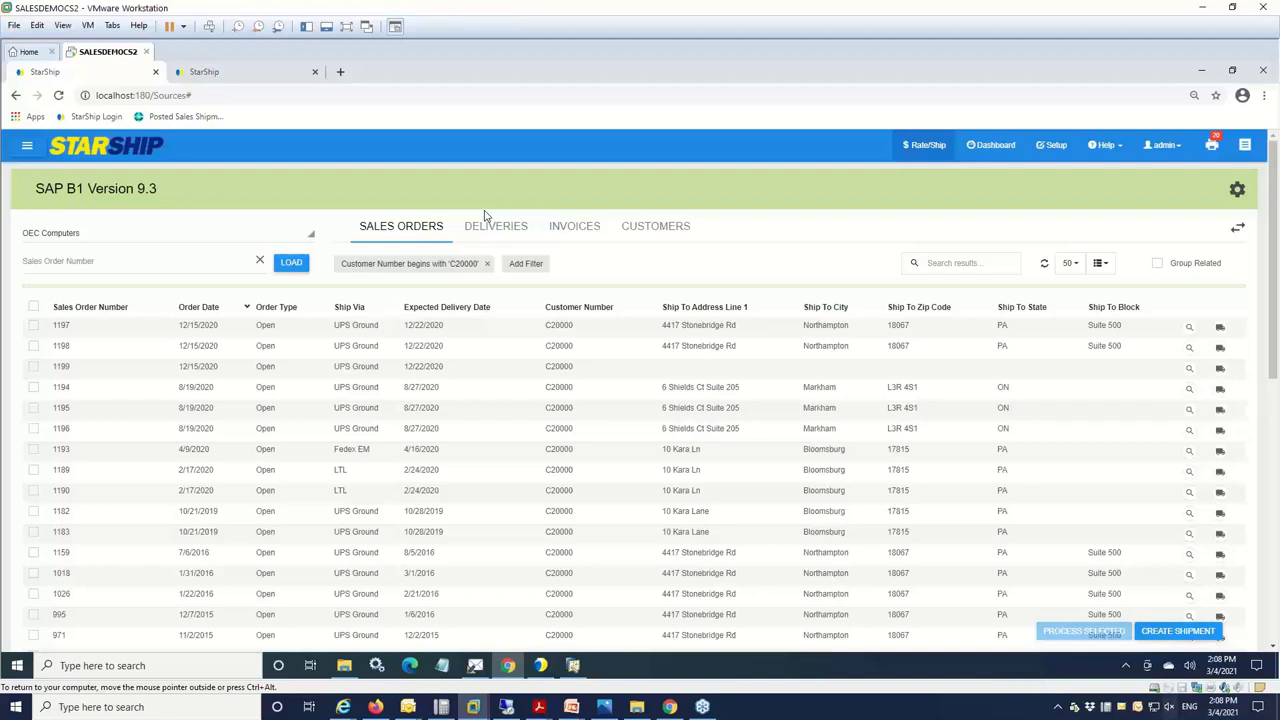
Step: Review the fields available for adding a filter to the sales orders list
{"action": "left_click", "coordinate": [49, 268]}
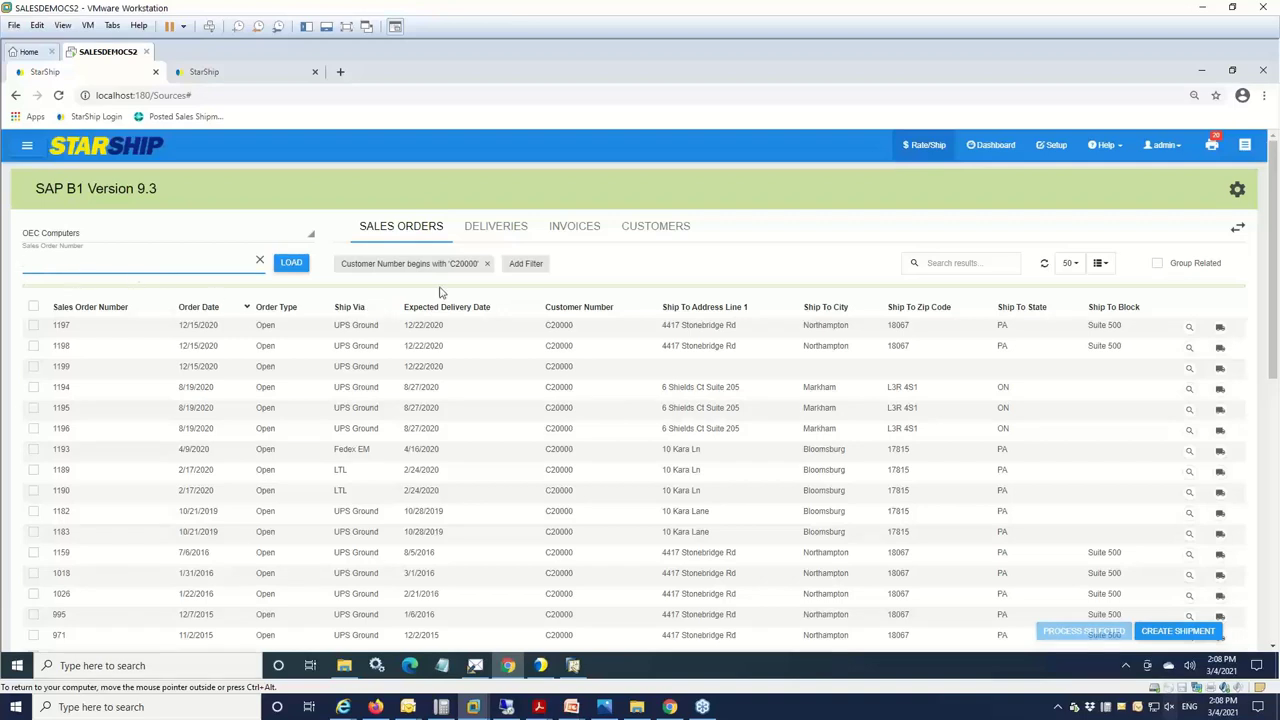
{"action": "left_click", "coordinate": [522, 266]}
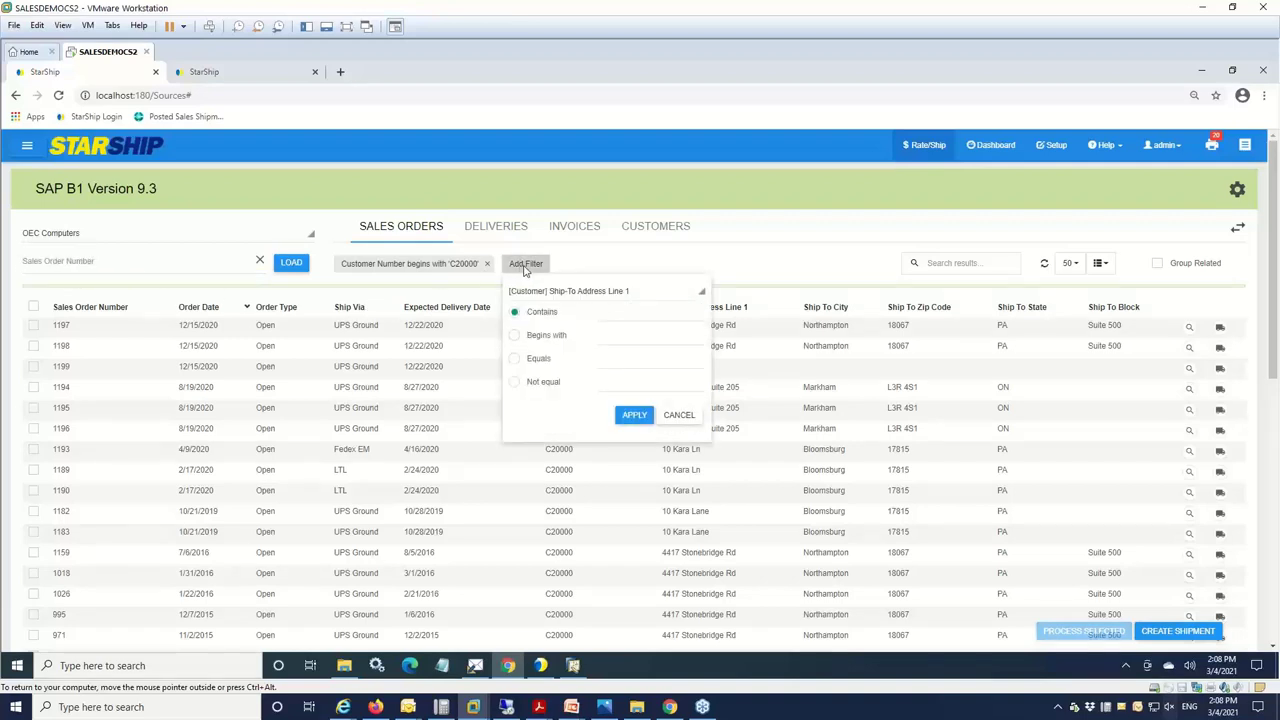
{"action": "left_click", "coordinate": [702, 296]}
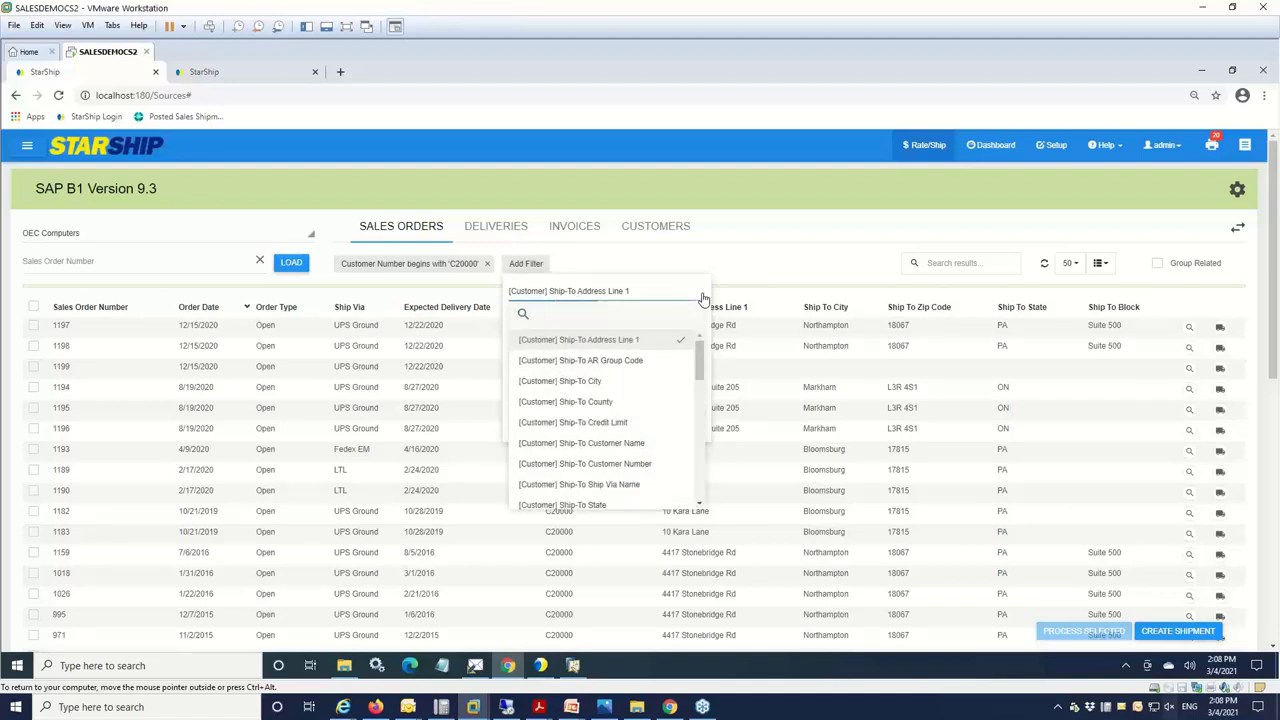
{"action": "mouse_move", "coordinate": [700, 367]}
{"action": "left_mouse_down"}
{"action": "mouse_move", "coordinate": [702, 435]}
{"action": "mouse_move", "coordinate": [700, 358]}
{"action": "left_mouse_up"}
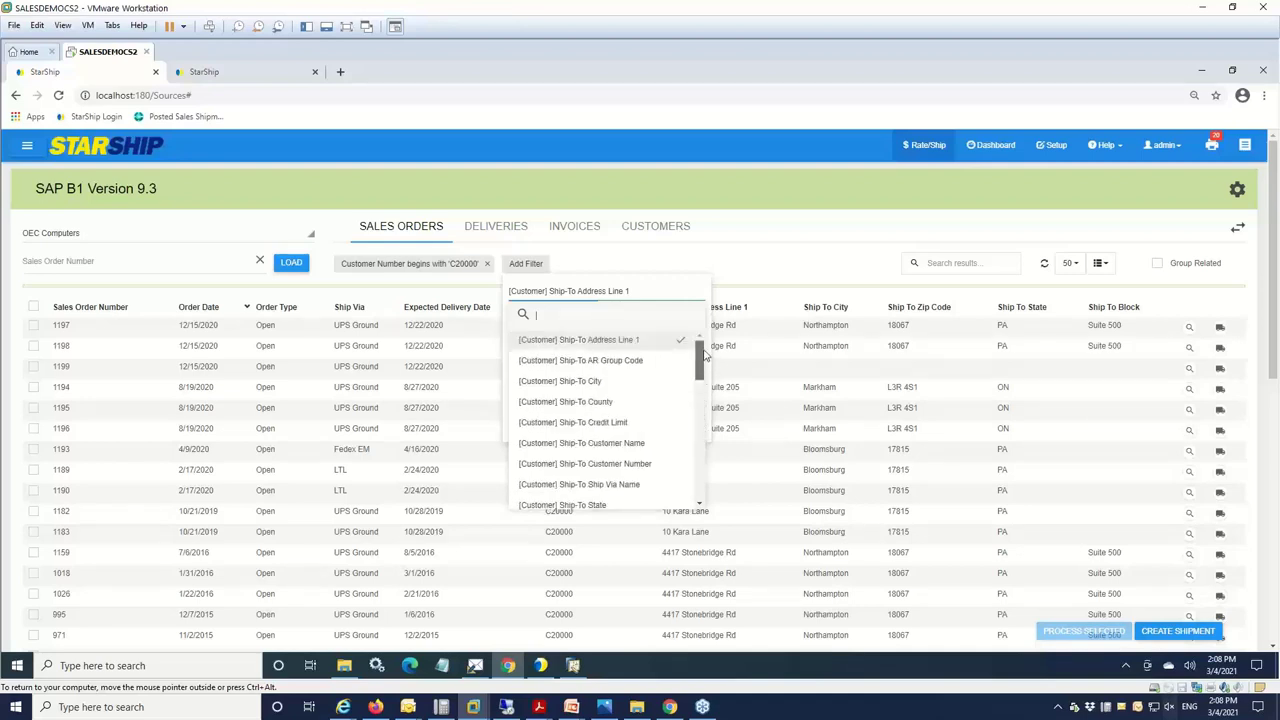
{"action": "left_click", "coordinate": [757, 260]}
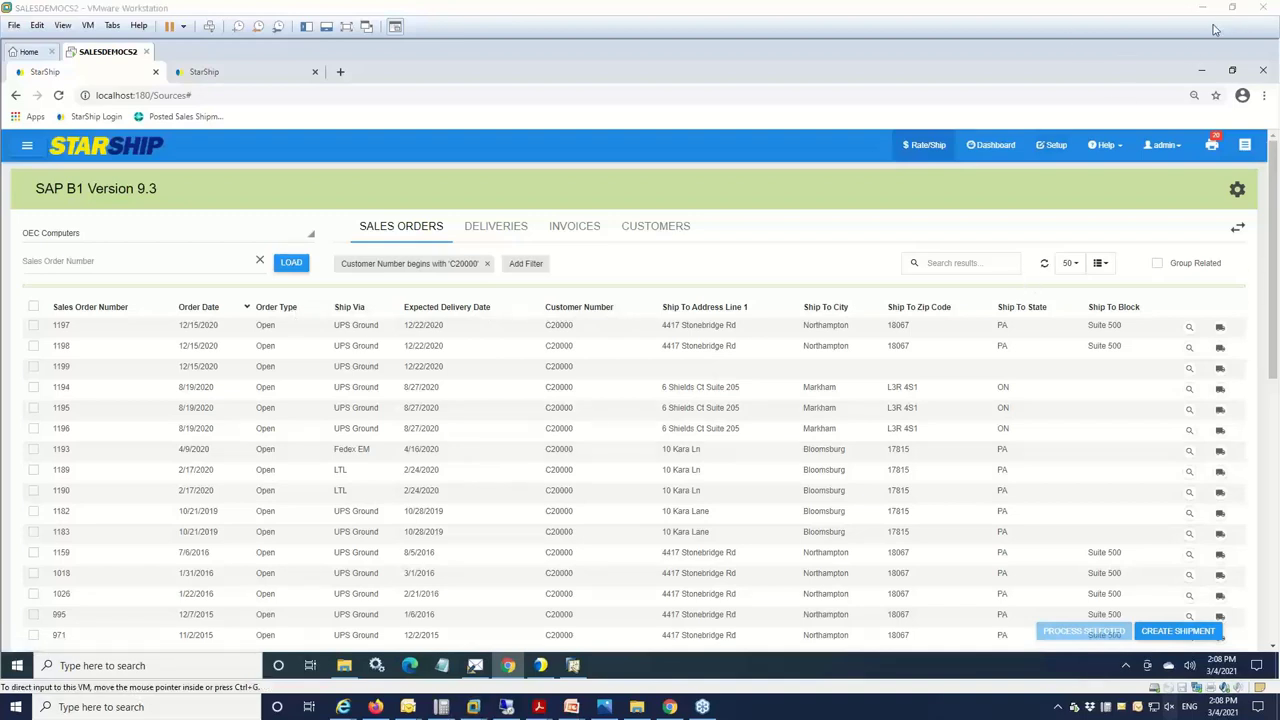
Step: Create a shipment from the first listed sales order and review its source details and available columns
{"action": "left_click", "coordinate": [1221, 331]}
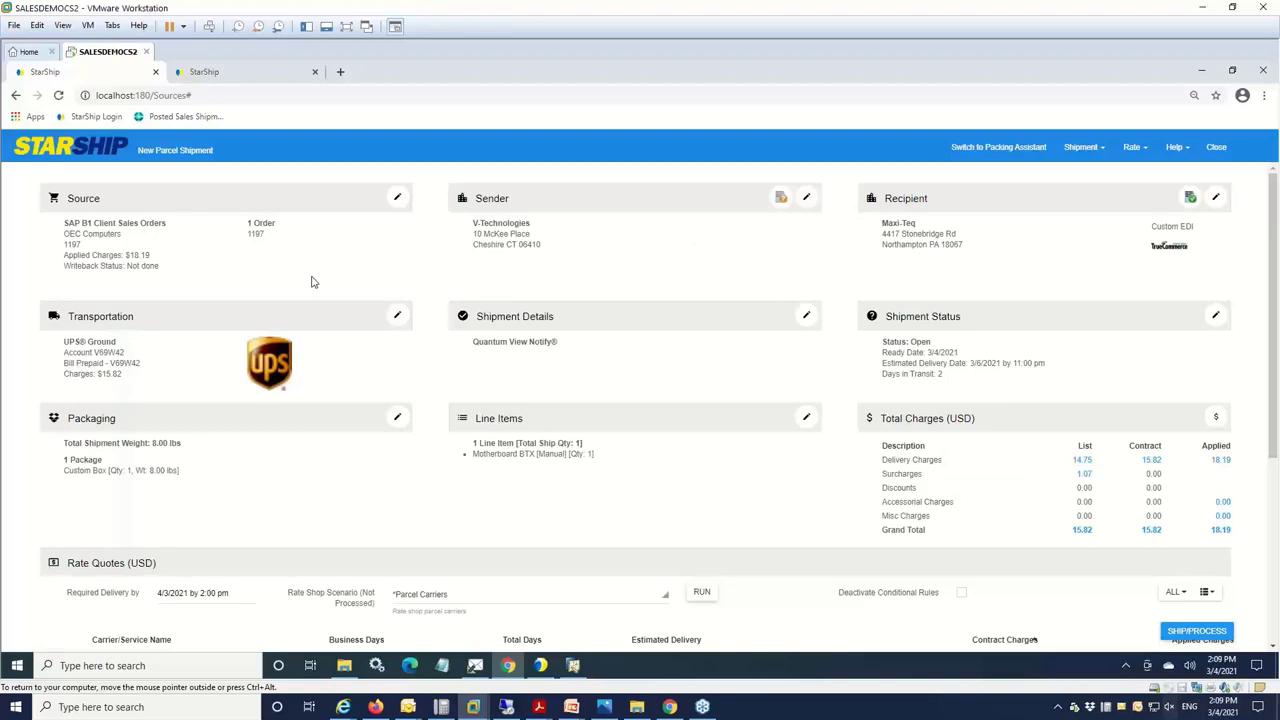
{"action": "left_click", "coordinate": [398, 203]}
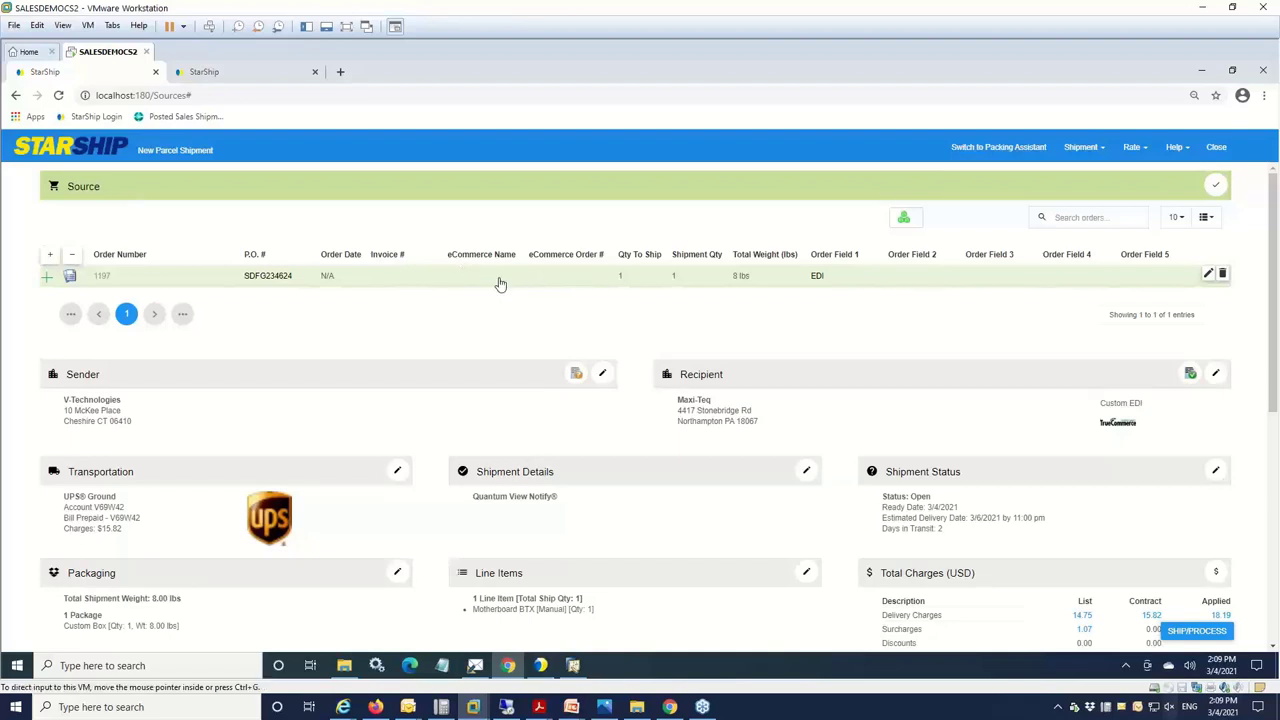
{"action": "left_click", "coordinate": [1208, 220]}
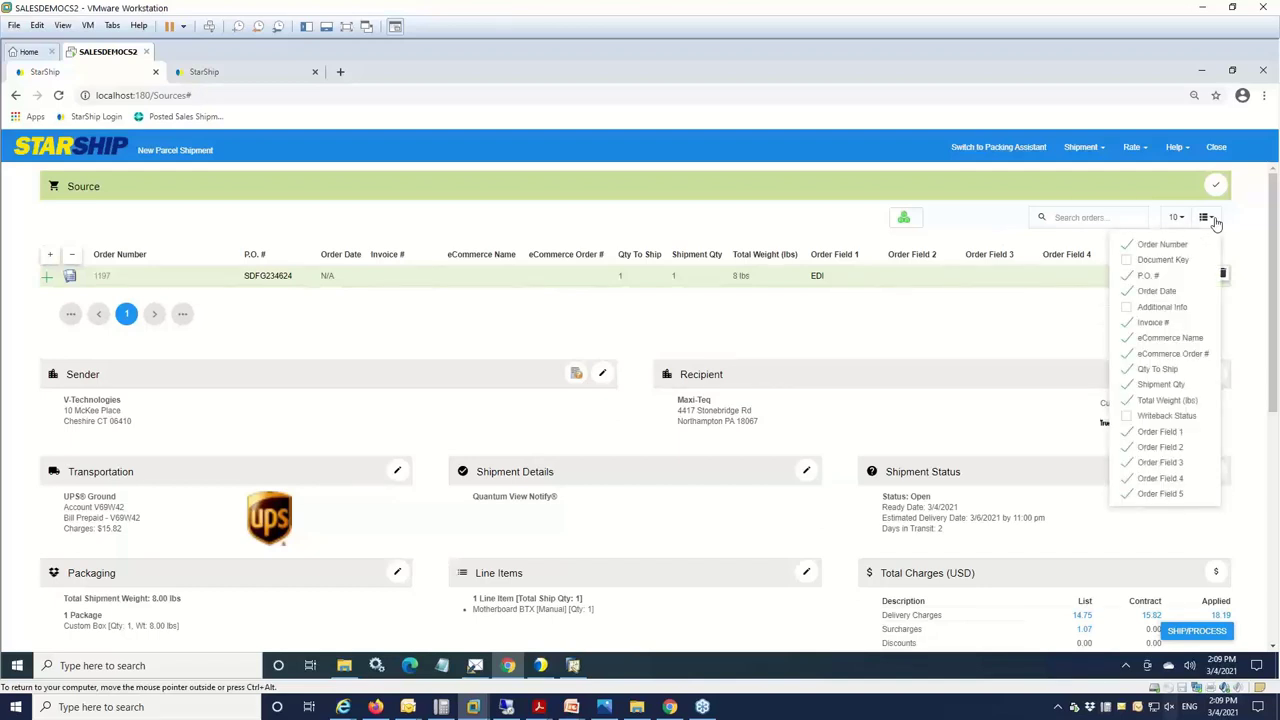
{"action": "left_click", "coordinate": [1221, 190]}
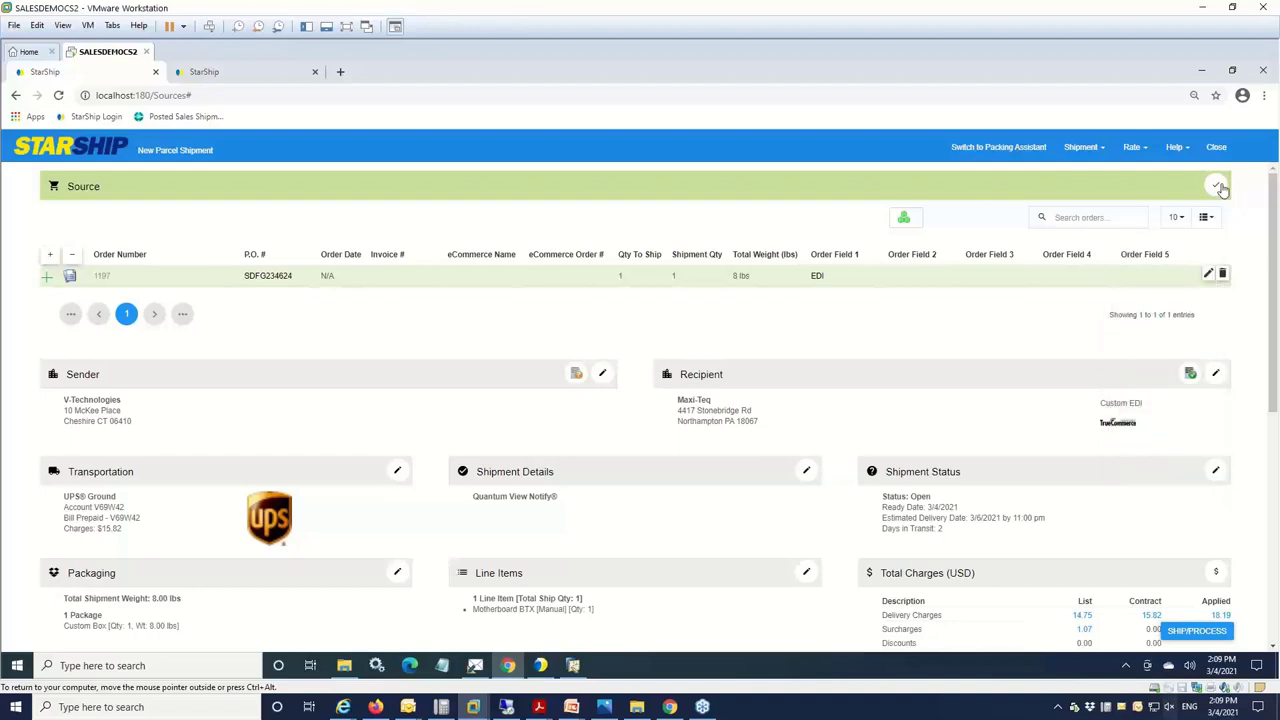
{"action": "left_click", "coordinate": [1218, 187]}
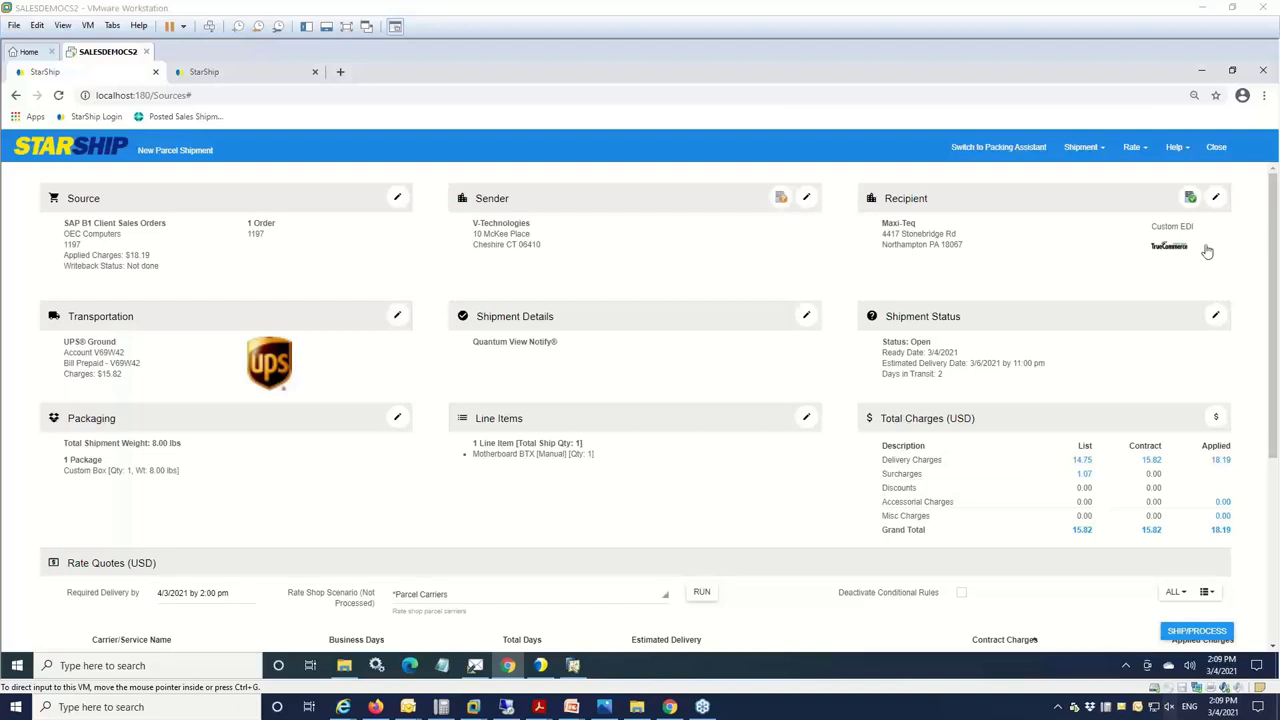
Step: Review the shipment's transportation details, including the carrier and billing options
{"action": "left_click", "coordinate": [396, 318]}
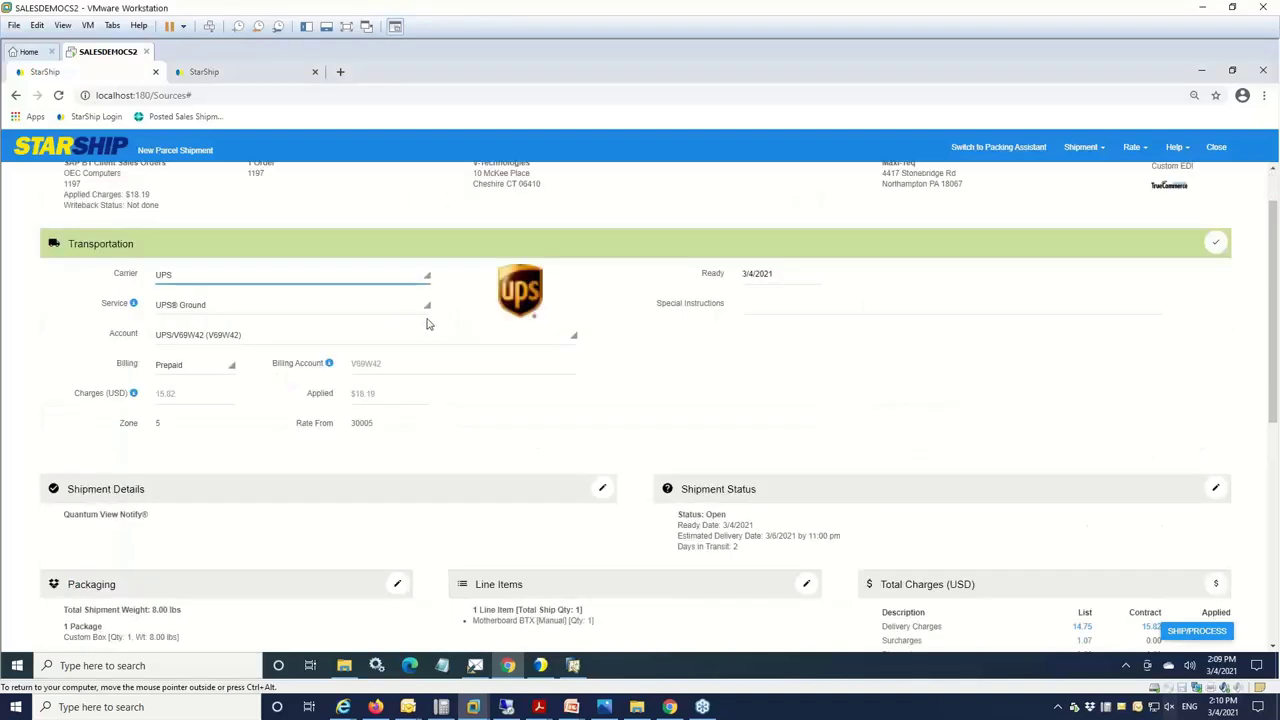
{"action": "left_click", "coordinate": [430, 316]}
{"action": "left_click", "coordinate": [429, 300]}
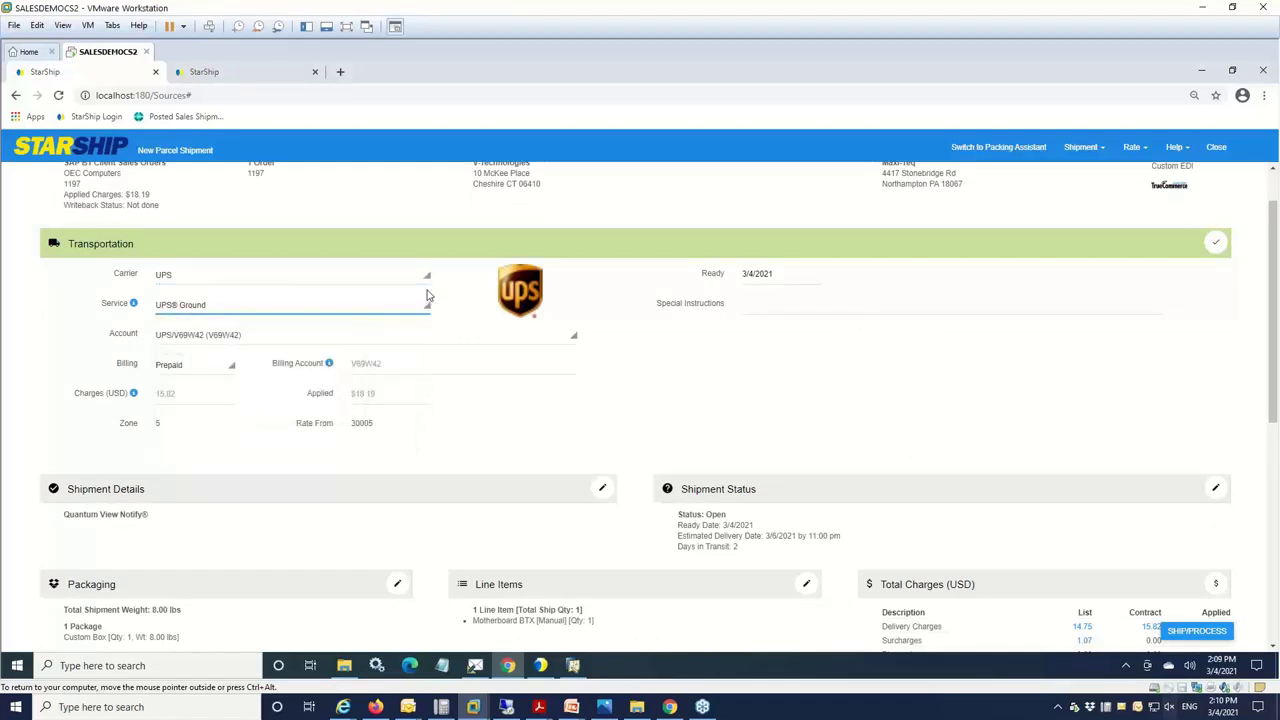
{"action": "left_click", "coordinate": [431, 287]}
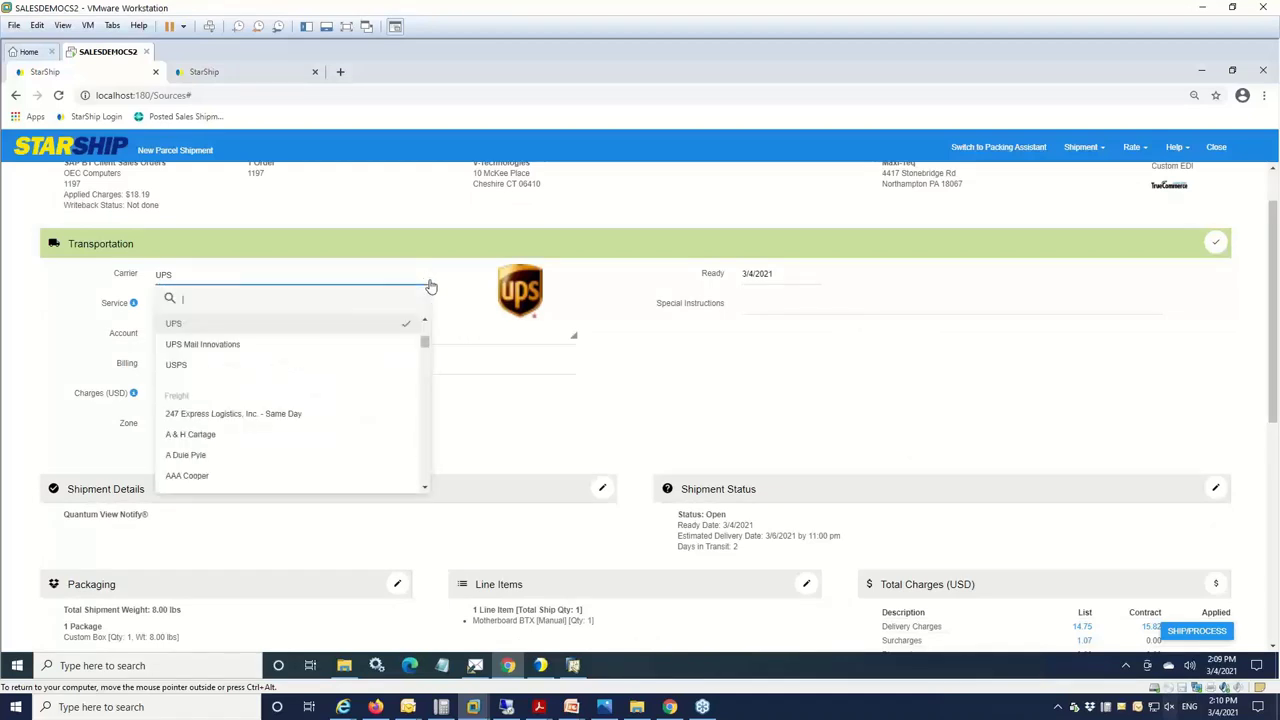
{"action": "left_click", "coordinate": [431, 287]}
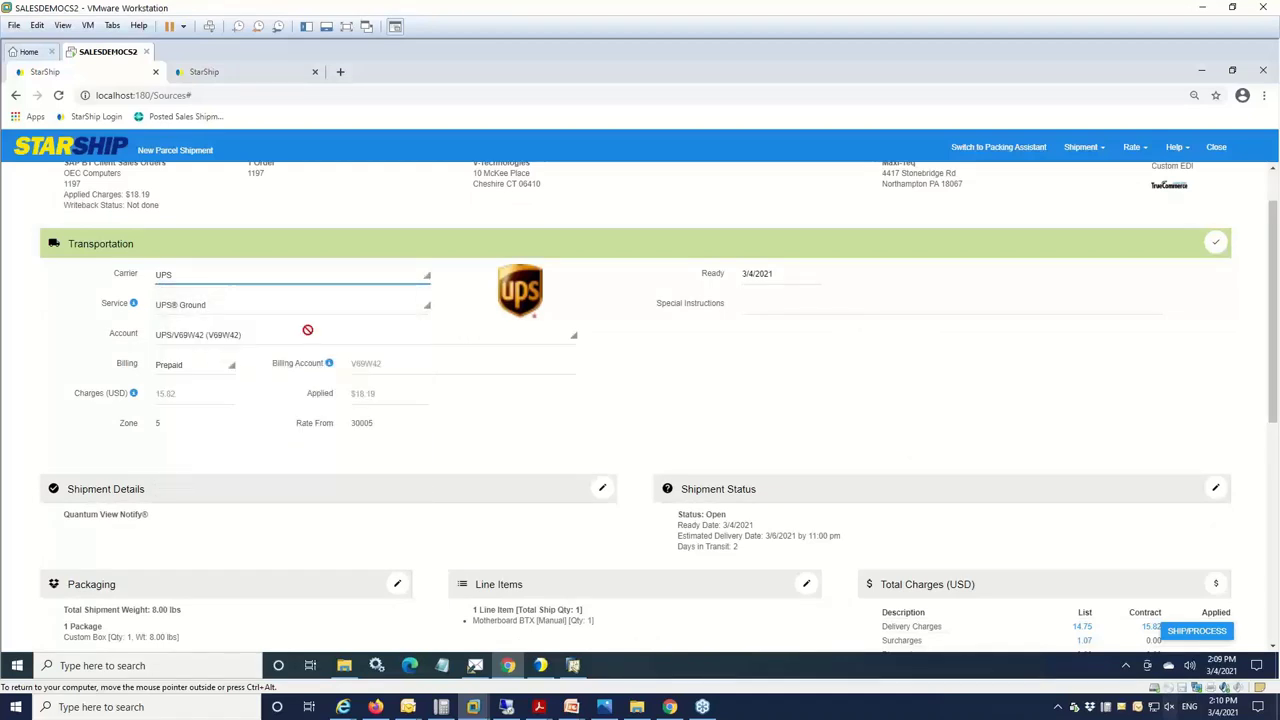
{"action": "left_click", "coordinate": [229, 375]}
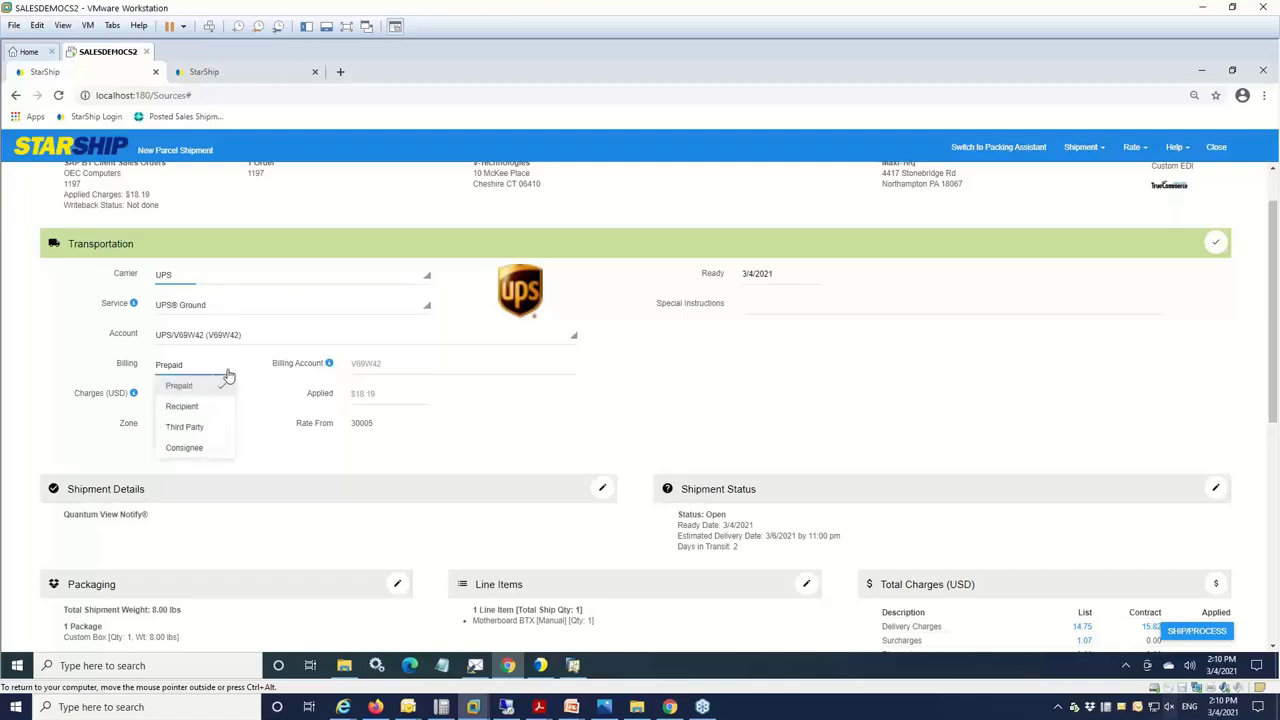
{"action": "left_click", "coordinate": [228, 375]}
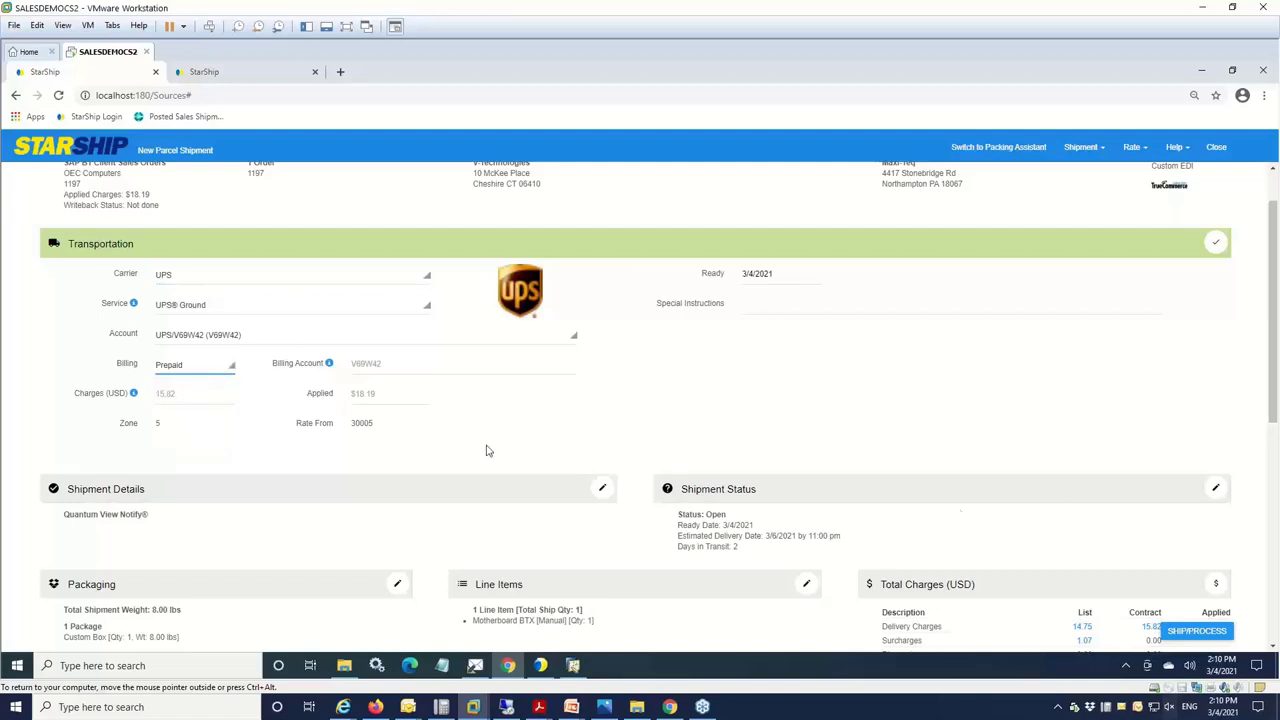
Step: Expand the package contents in the shipment's packaging and set the packaging type to the second Large Box option
{"action": "scroll", "coordinate": [1268, 452], "scroll_direction": "down", "scroll_amount": 5}
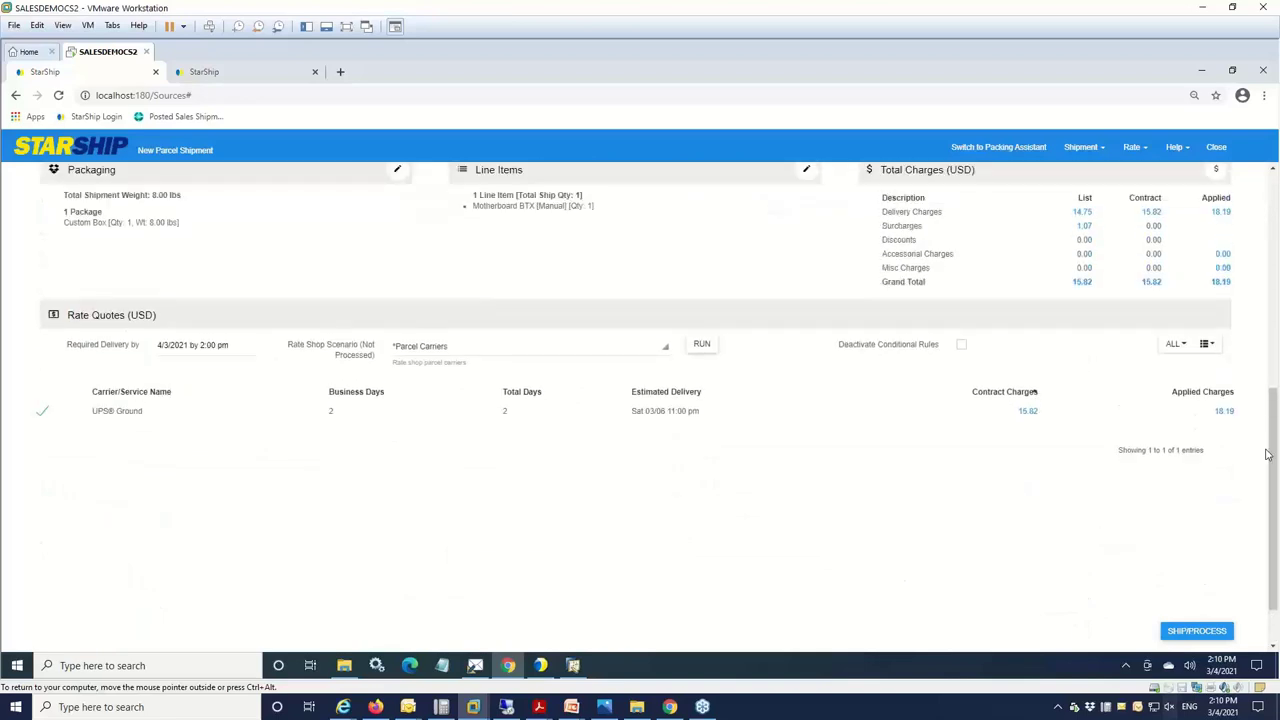
{"action": "scroll", "coordinate": [1268, 452], "scroll_direction": "up", "scroll_amount": 1}
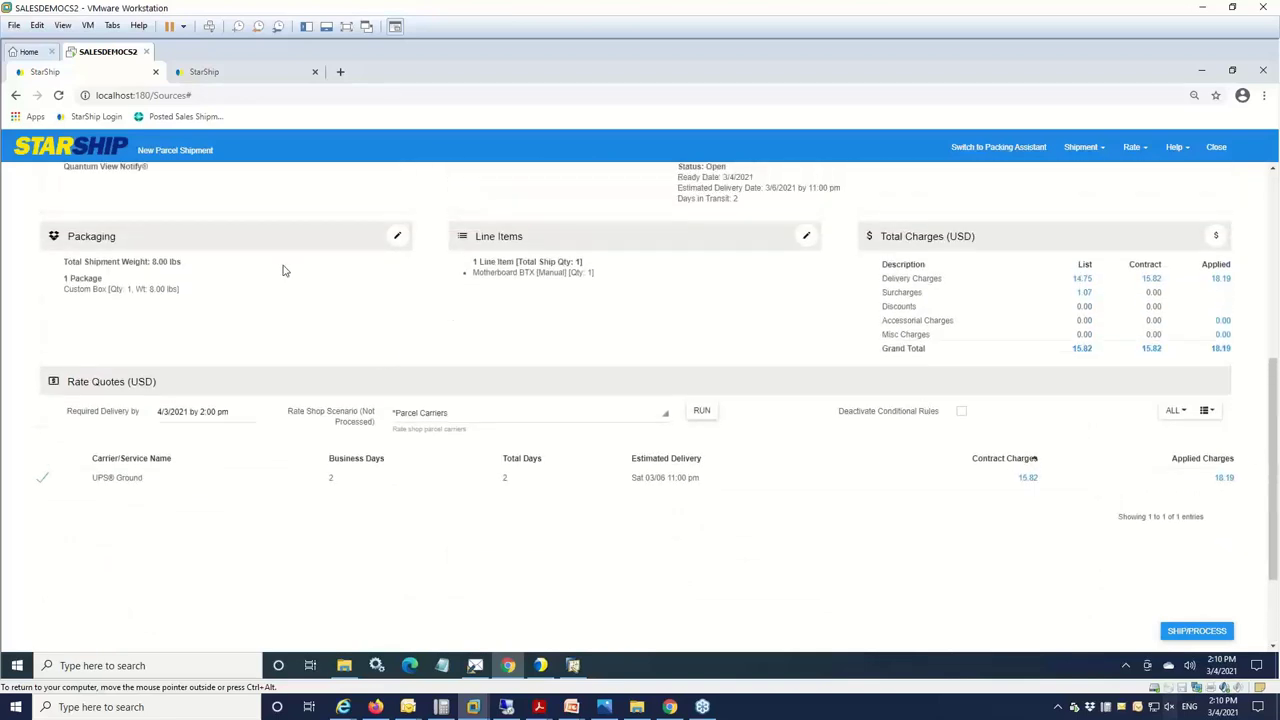
{"action": "left_click", "coordinate": [397, 237]}
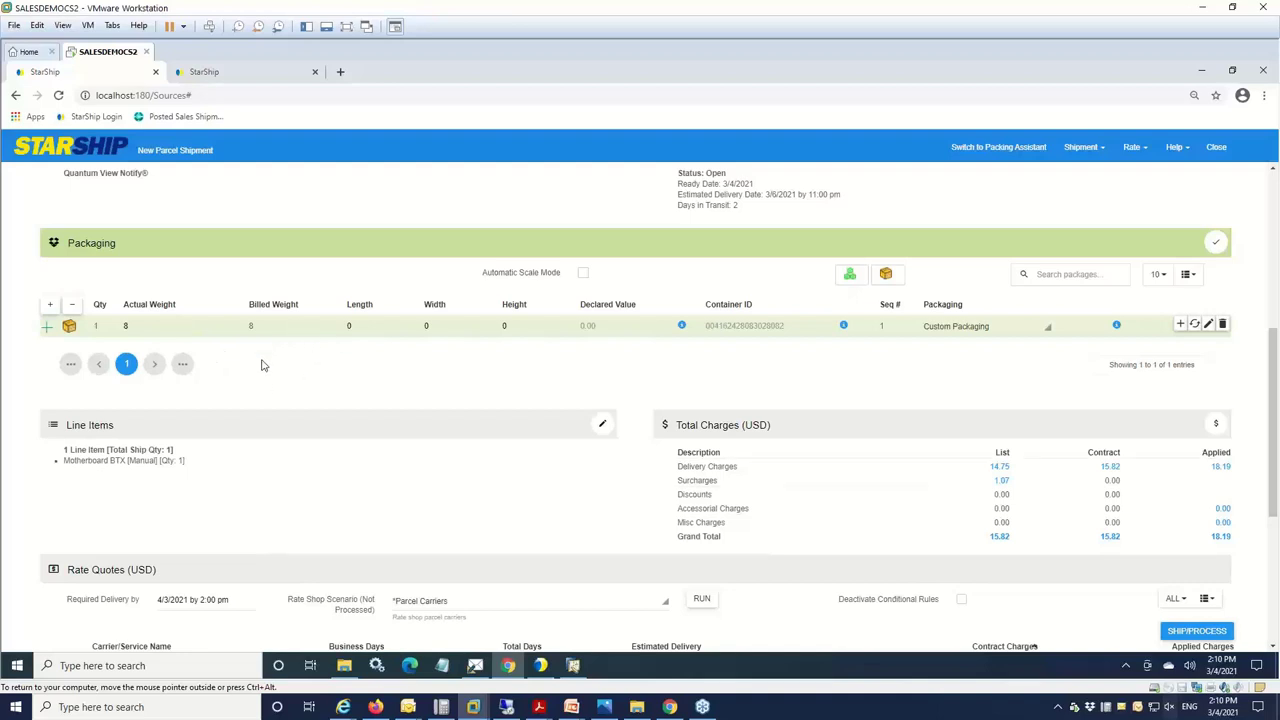
{"action": "left_click", "coordinate": [49, 307]}
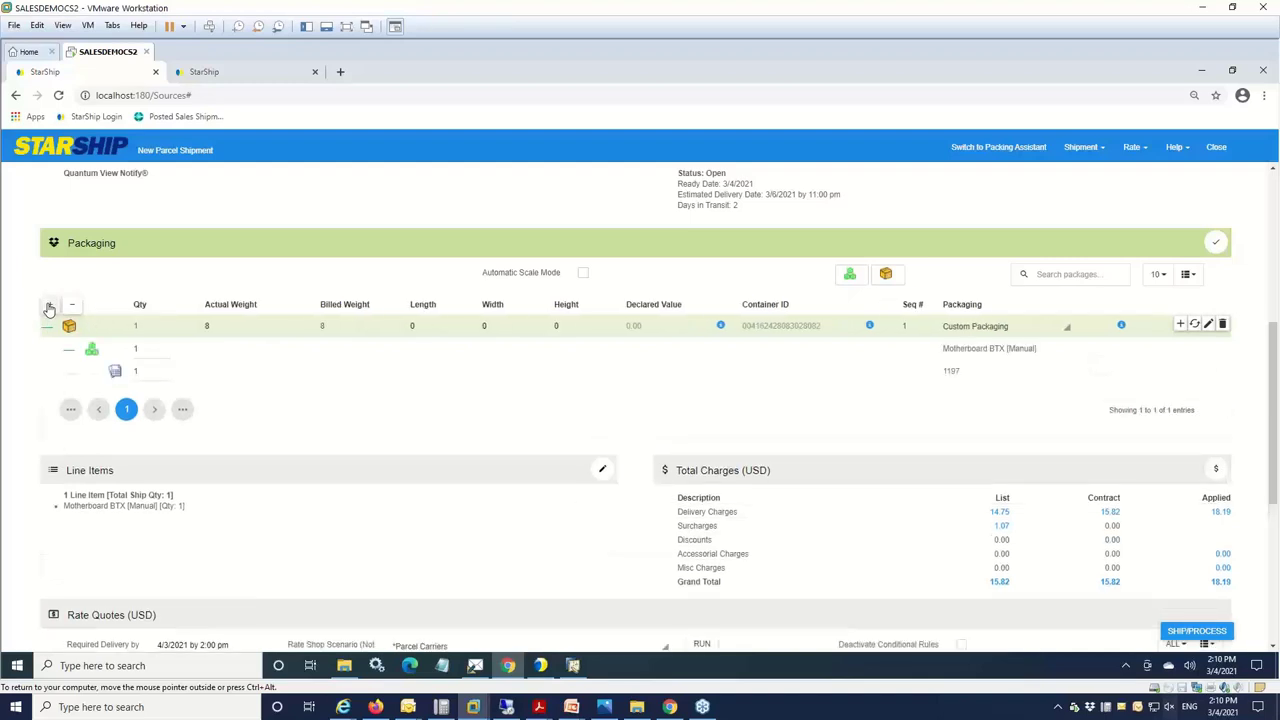
{"action": "left_click", "coordinate": [1067, 329]}
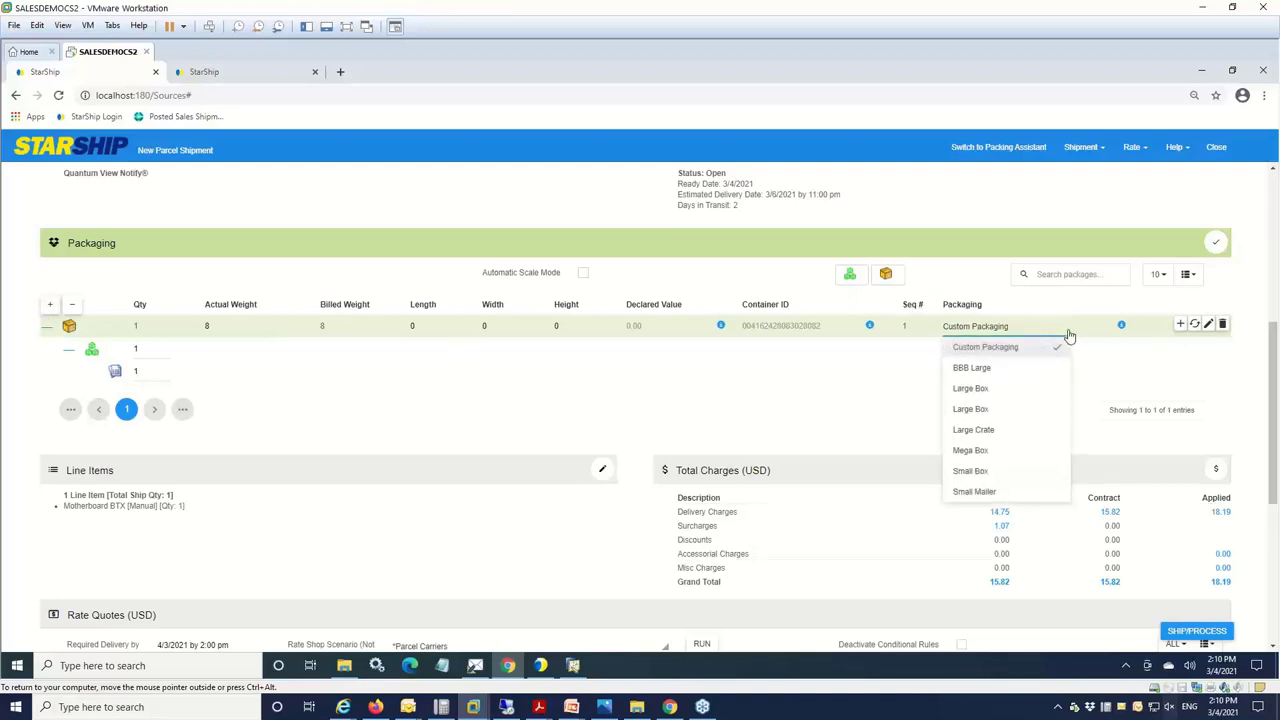
{"action": "left_click", "coordinate": [1027, 410]}
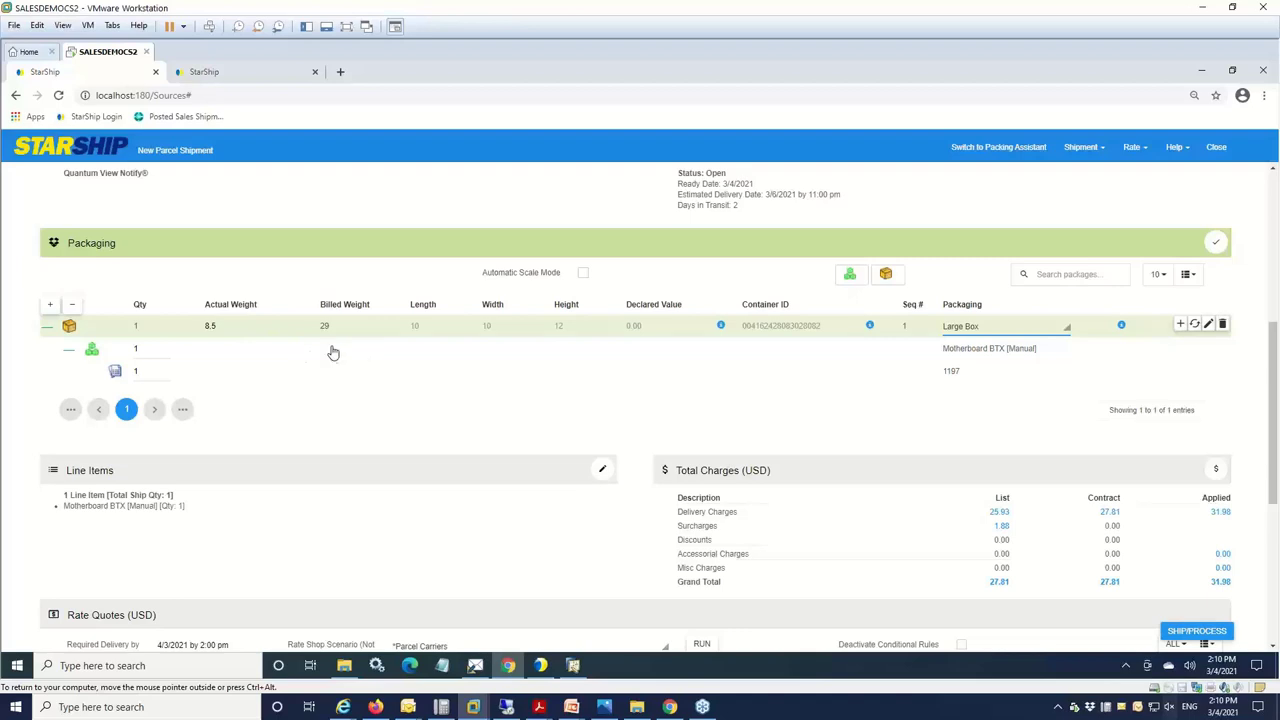
Step: Examine the breakdown of the applied grand total and the rule behind the total applied freight
{"action": "scroll", "coordinate": [1256, 440], "scroll_direction": "down", "scroll_amount": 2}
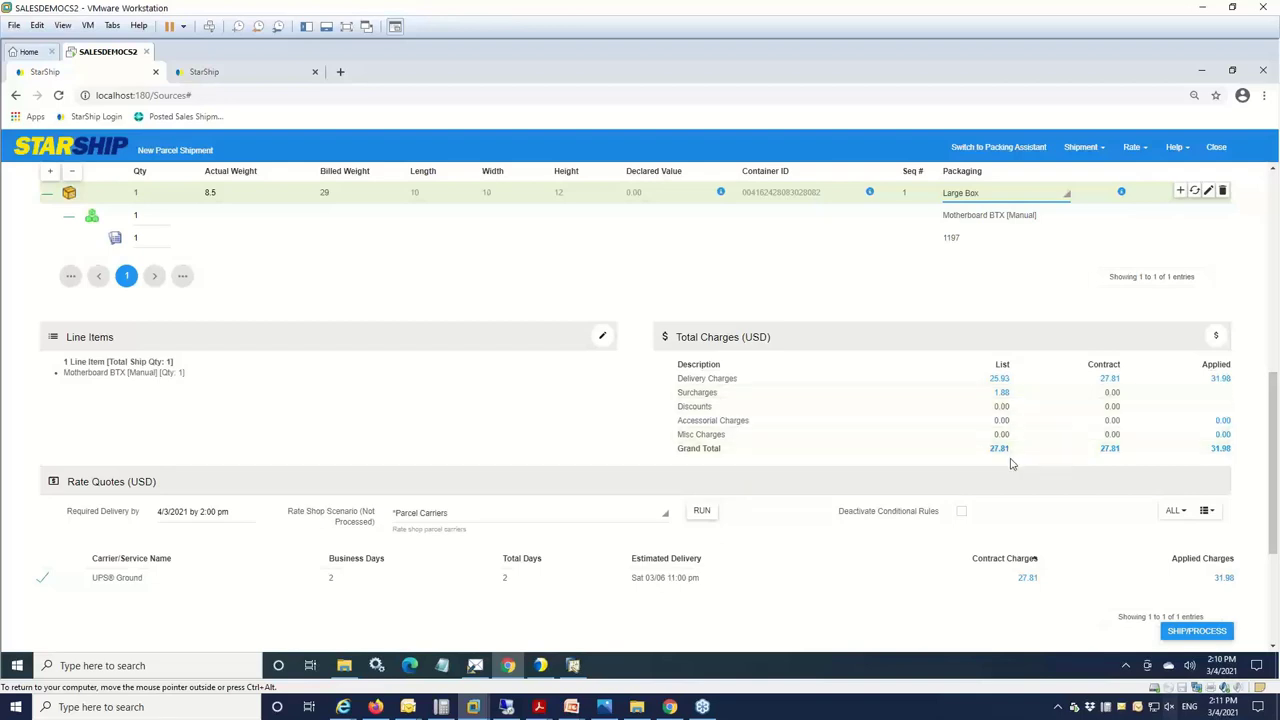
{"action": "left_click", "coordinate": [1217, 449]}
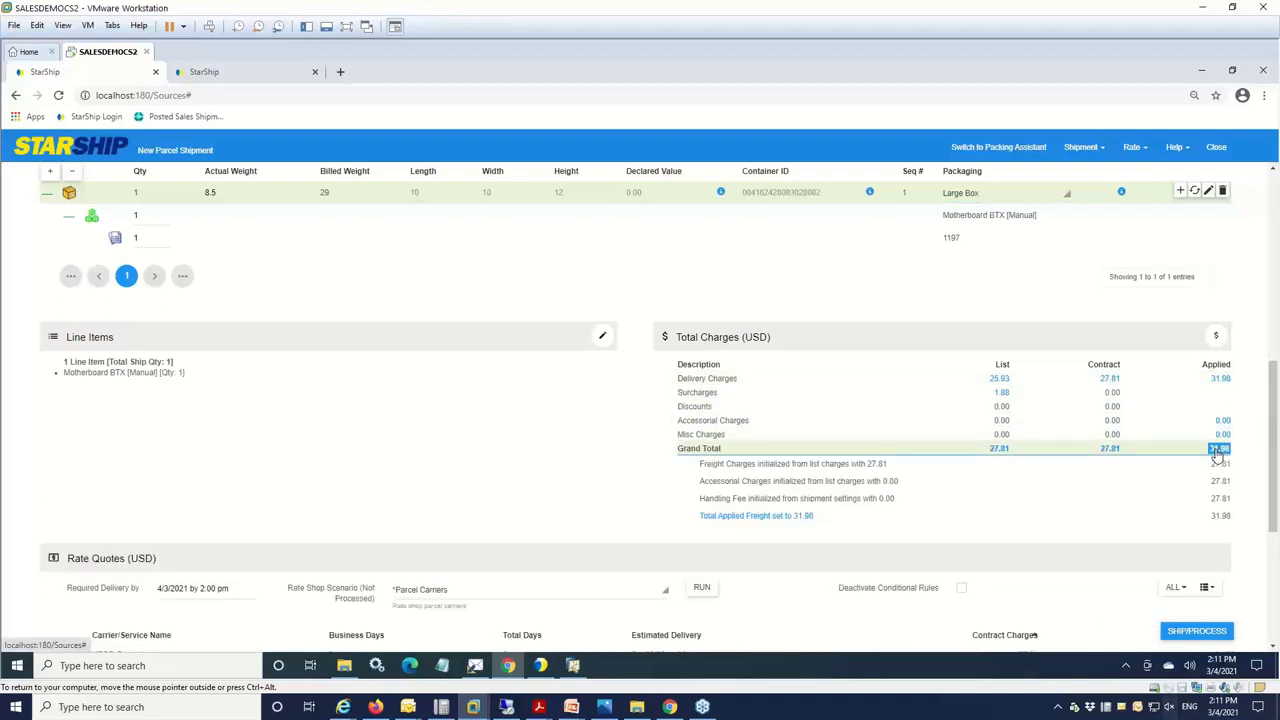
{"action": "left_click", "coordinate": [794, 516]}
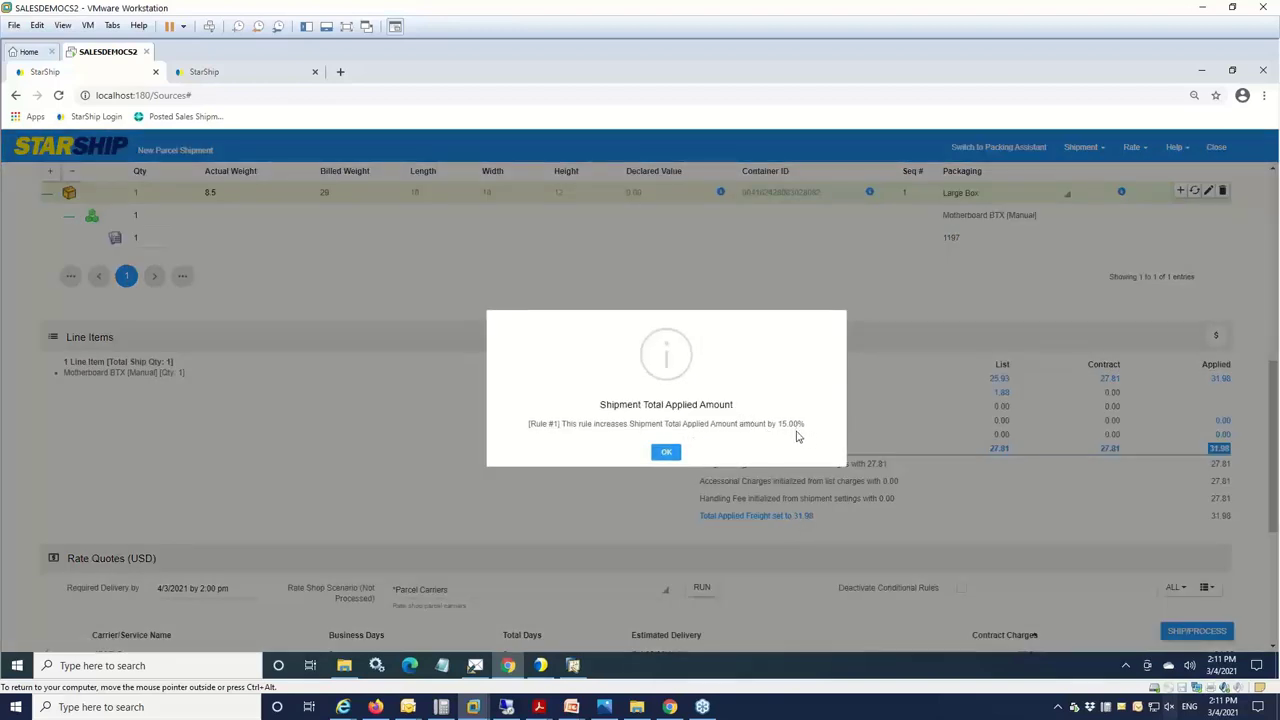
{"action": "left_click", "coordinate": [666, 455]}
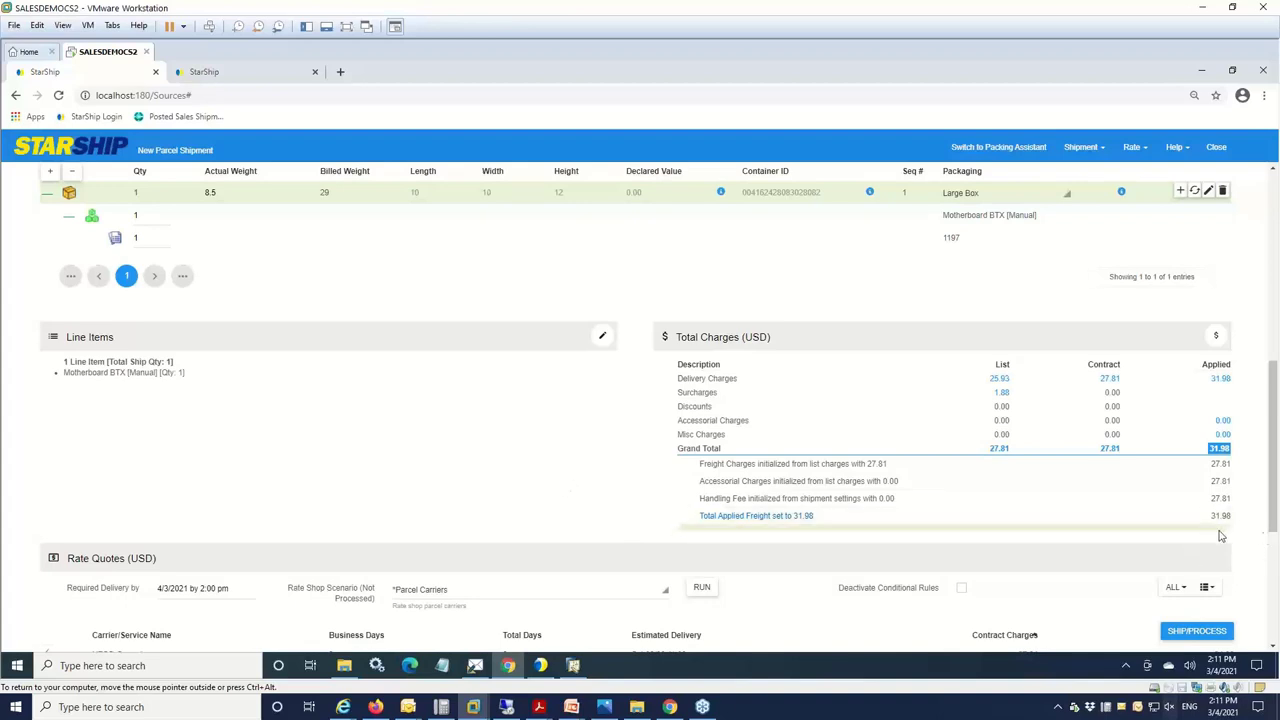
Step: Run the *Parcel Carriers rate shop scenario, compare the quotes, and process the shipment with UPS Ground
{"action": "scroll", "coordinate": [1268, 548], "scroll_direction": "down", "scroll_amount": 2}
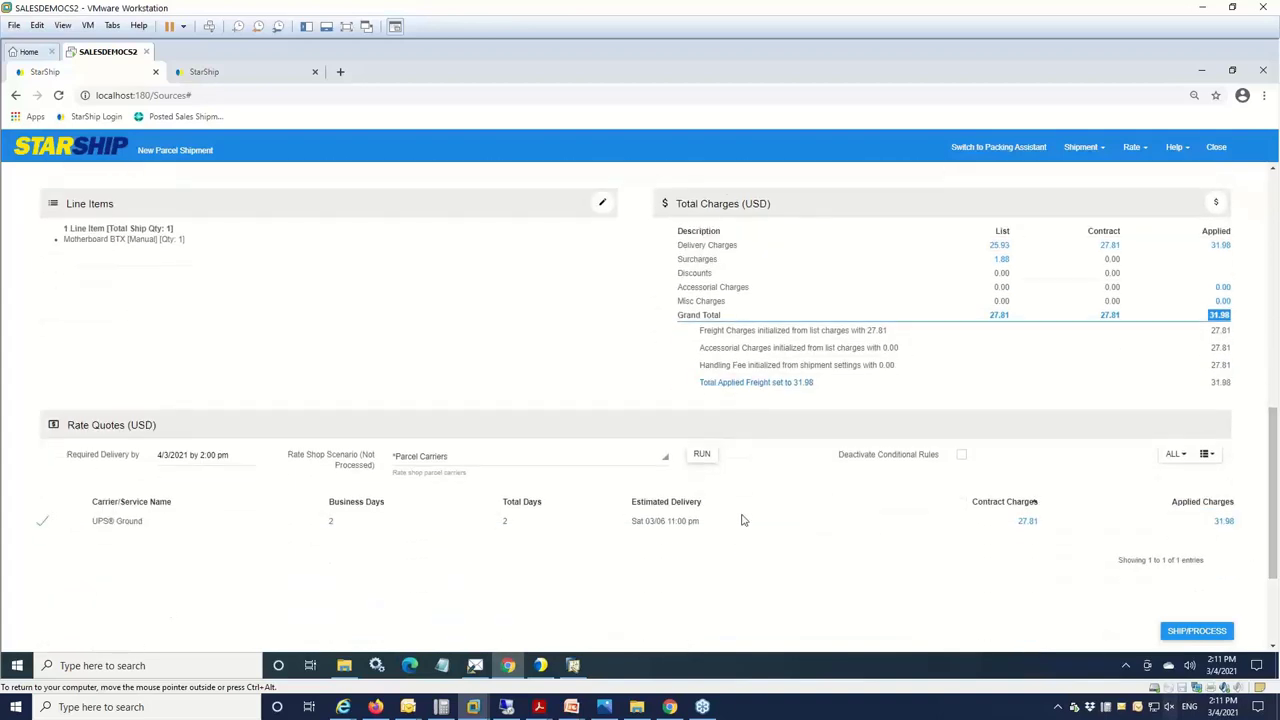
{"action": "left_click", "coordinate": [698, 455]}
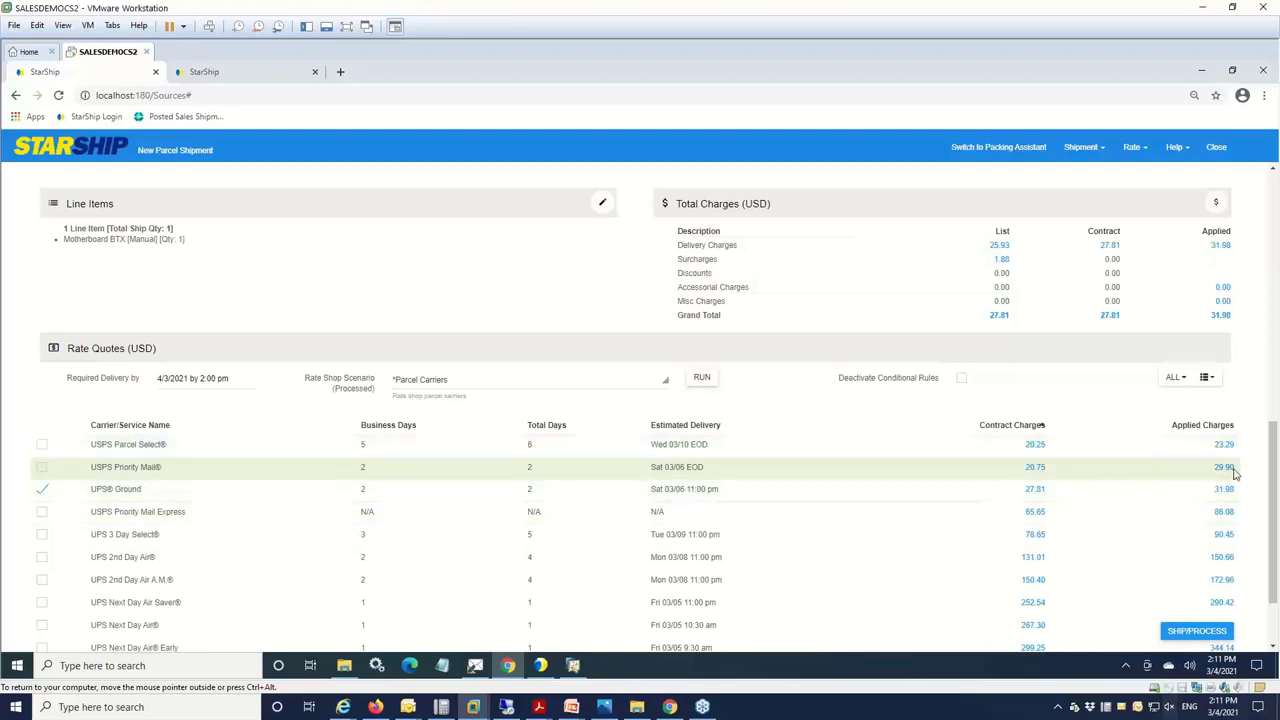
{"action": "scroll", "coordinate": [1237, 473], "scroll_direction": "up", "scroll_amount": 1}
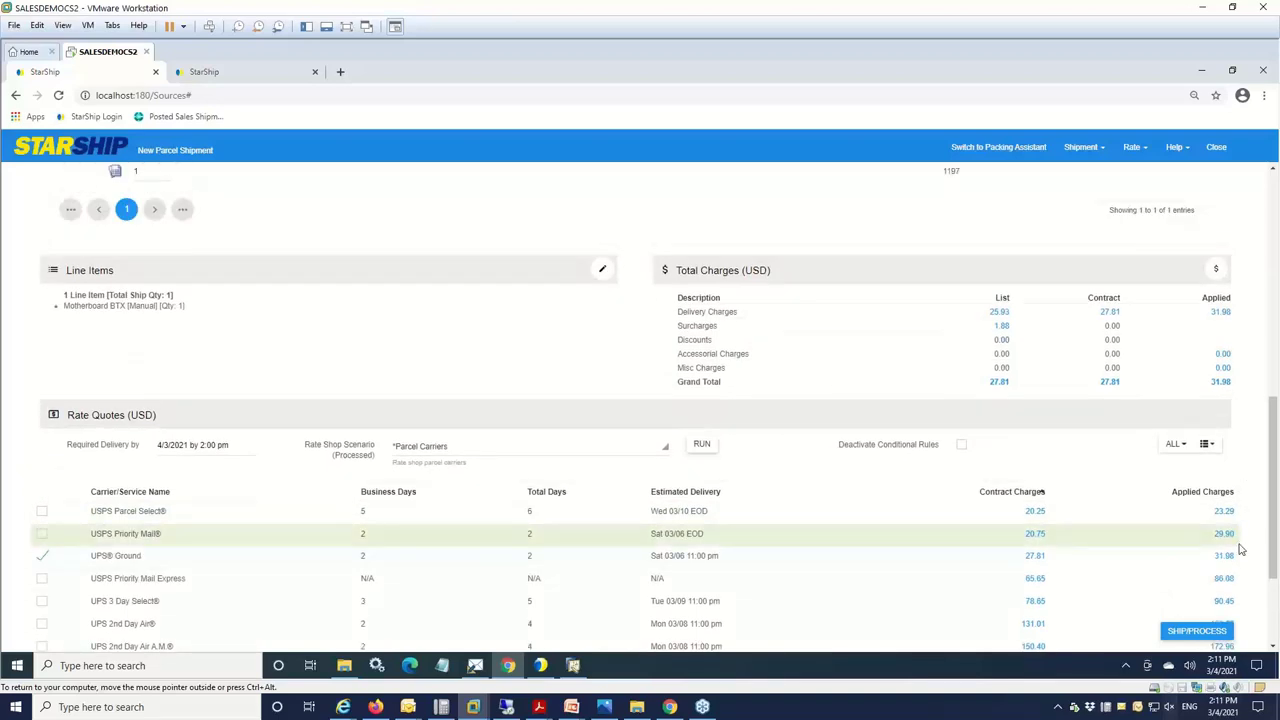
{"action": "left_click", "coordinate": [1206, 631]}
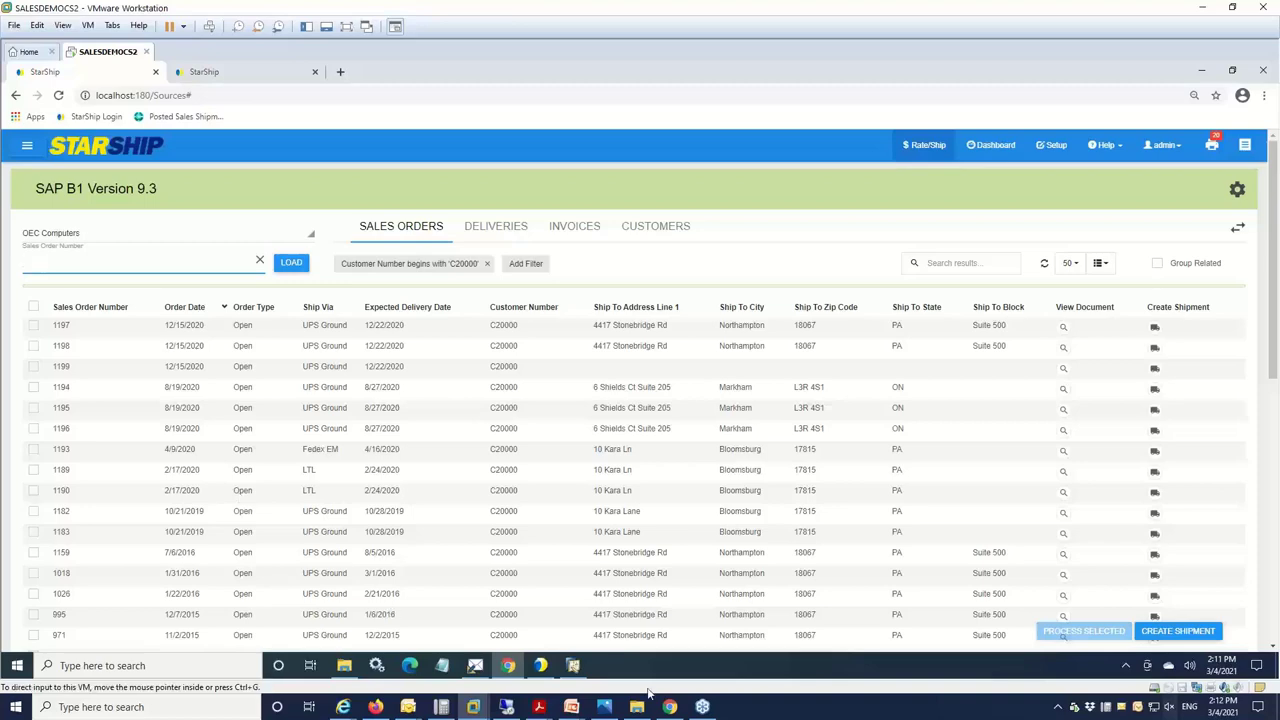
Step: Switch to SAP Business One, open the shipped Maxi-Teq sales order from the Open Items List, and check its freight and logistics details
{"action": "left_click", "coordinate": [575, 667]}
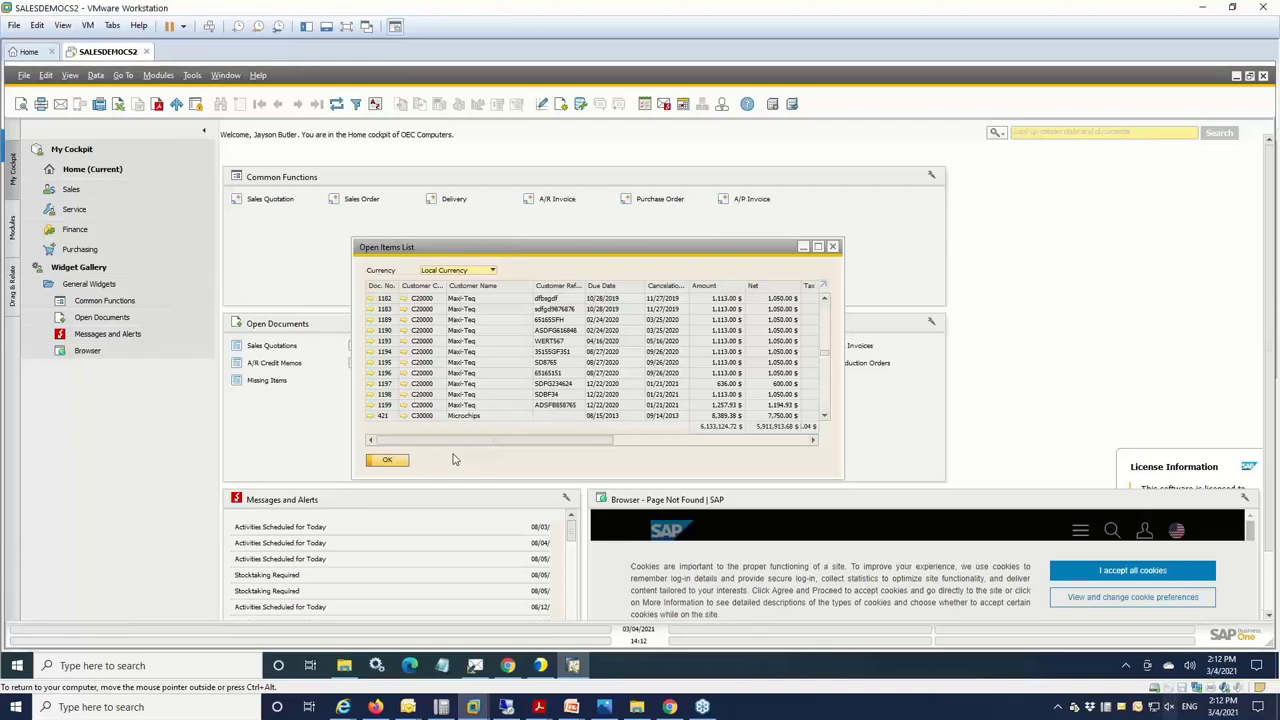
{"action": "left_click", "coordinate": [369, 385]}
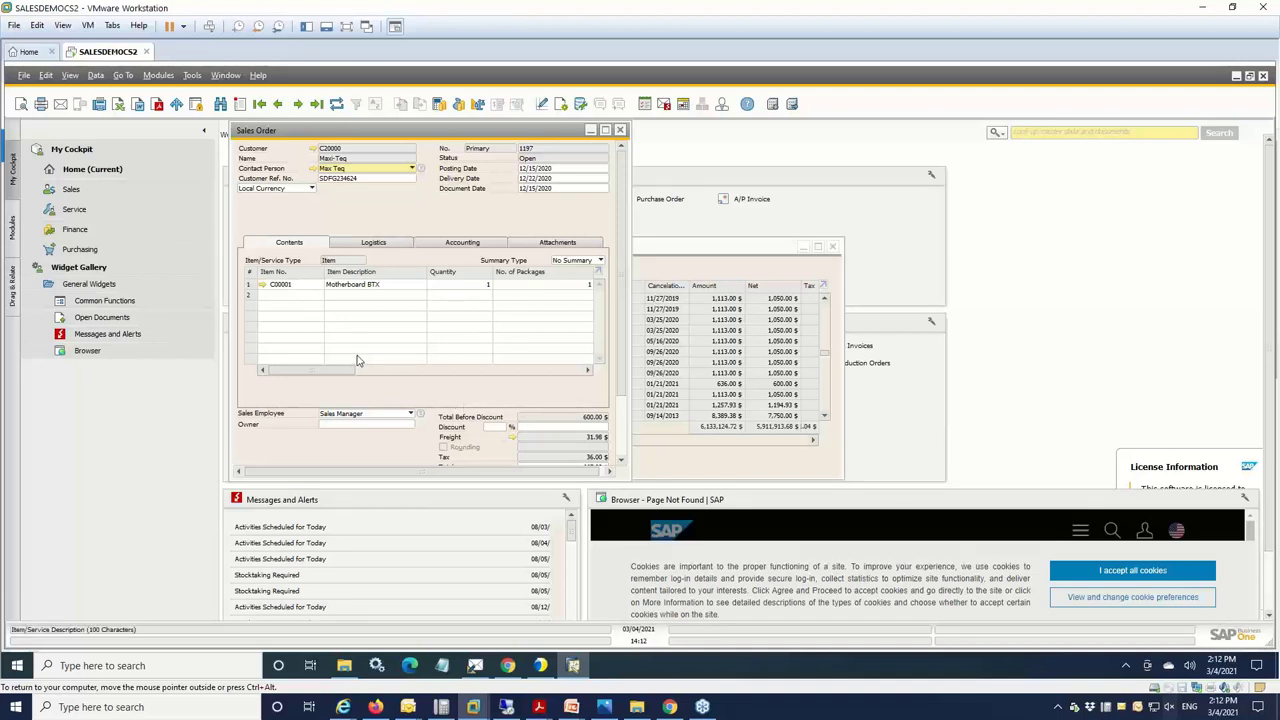
{"action": "scroll", "coordinate": [622, 405], "scroll_direction": "down", "scroll_amount": 1}
{"action": "scroll", "coordinate": [622, 405], "scroll_direction": "down", "scroll_amount": 1}
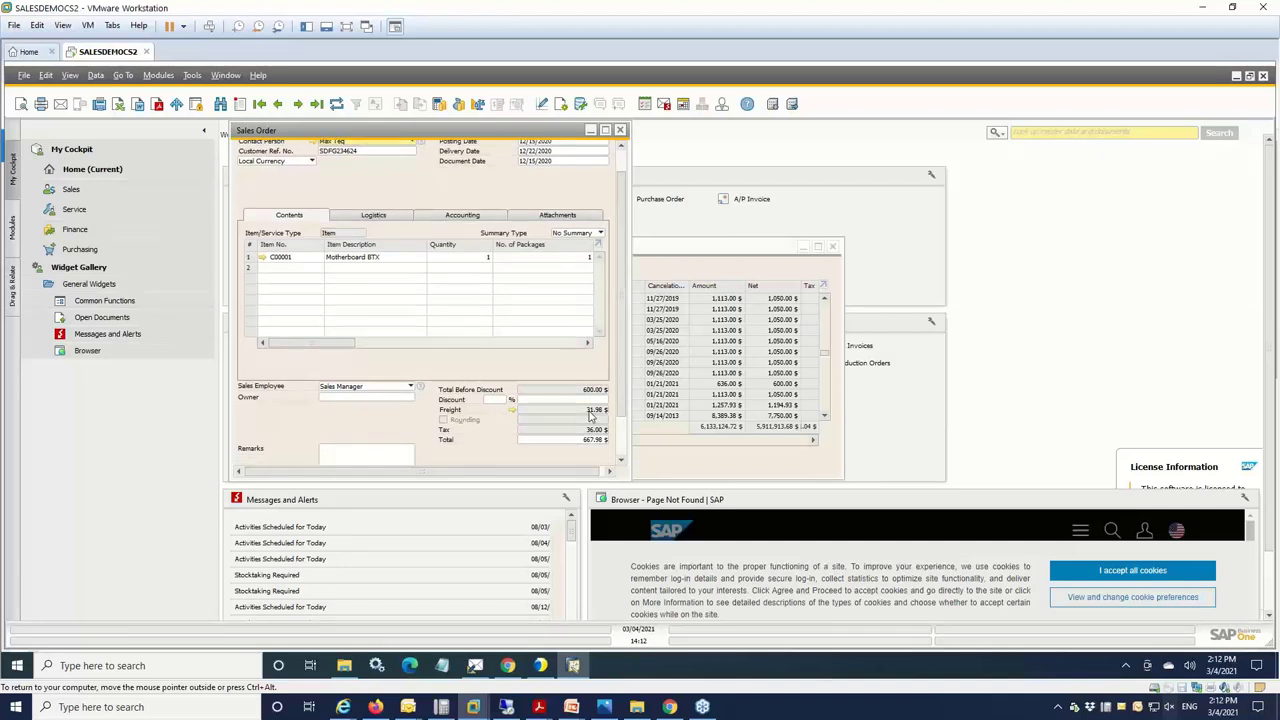
{"action": "left_click", "coordinate": [371, 217]}
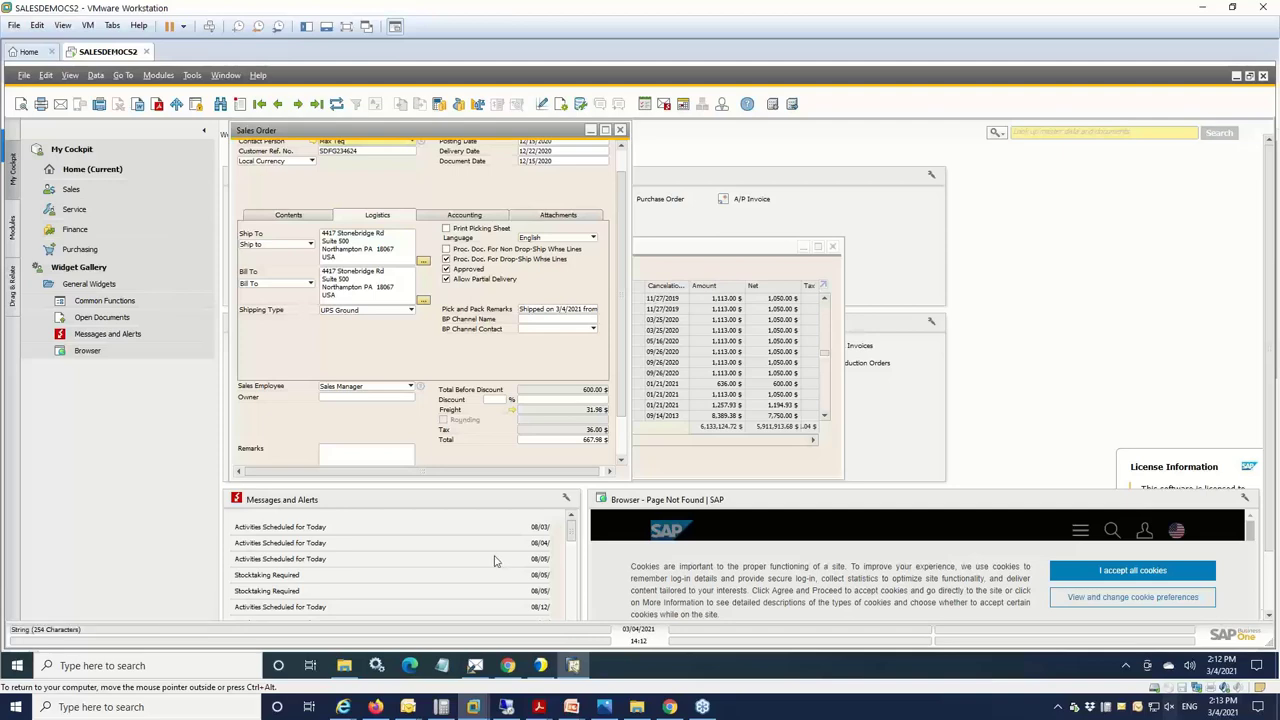
Step: Switch to the StarShip dashboard in Chrome and review its customer map, carrier and customer charts, and Shipment History table
{"action": "mouse_move", "coordinate": [507, 672]}
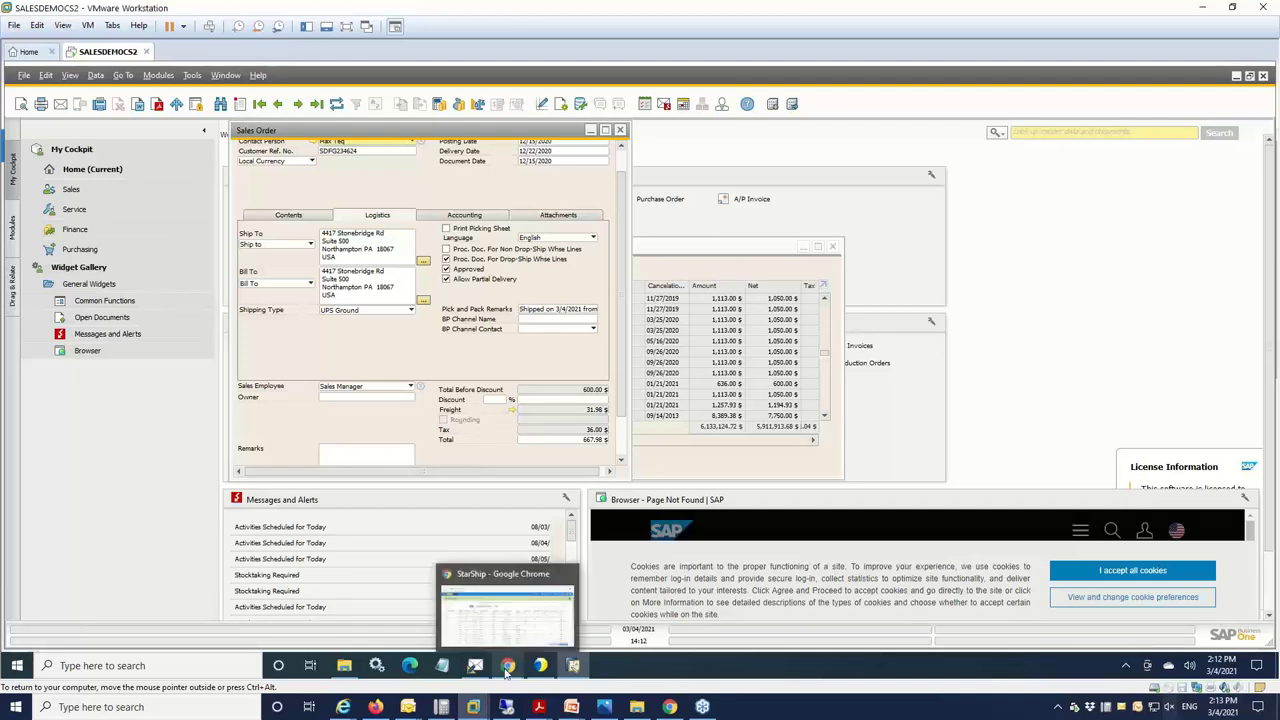
{"action": "left_click", "coordinate": [500, 638]}
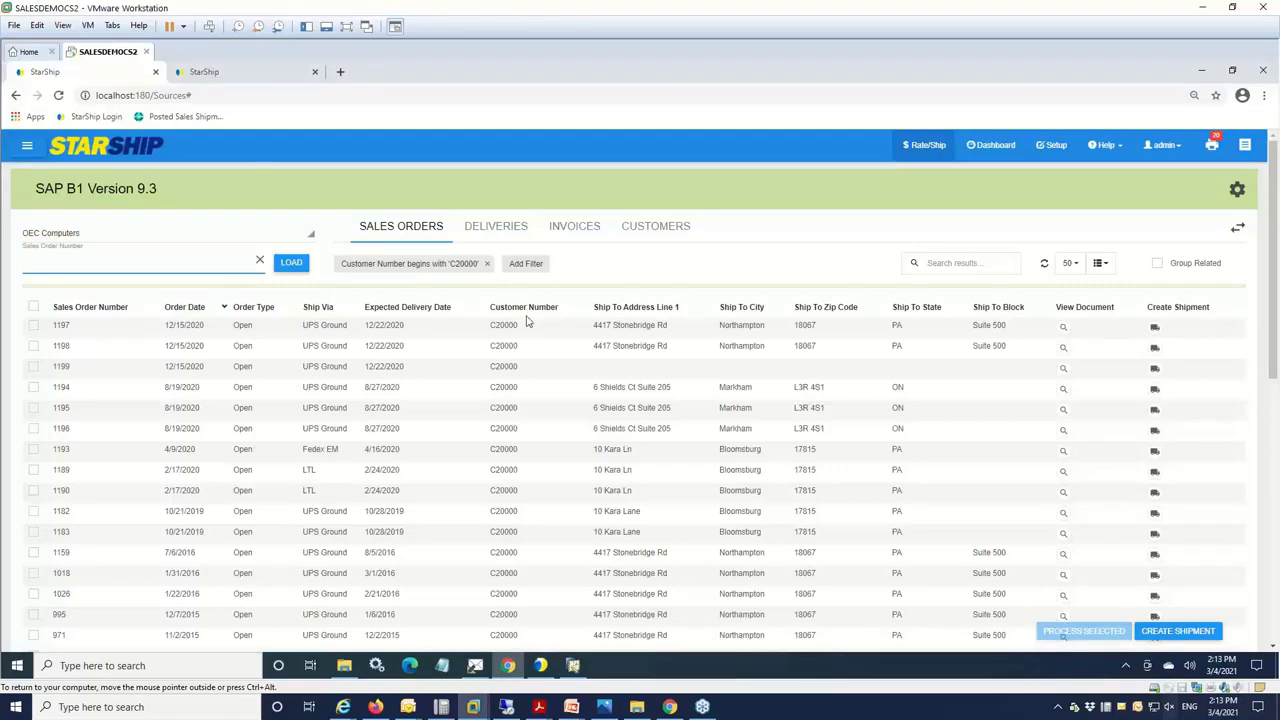
{"action": "left_click", "coordinate": [215, 80]}
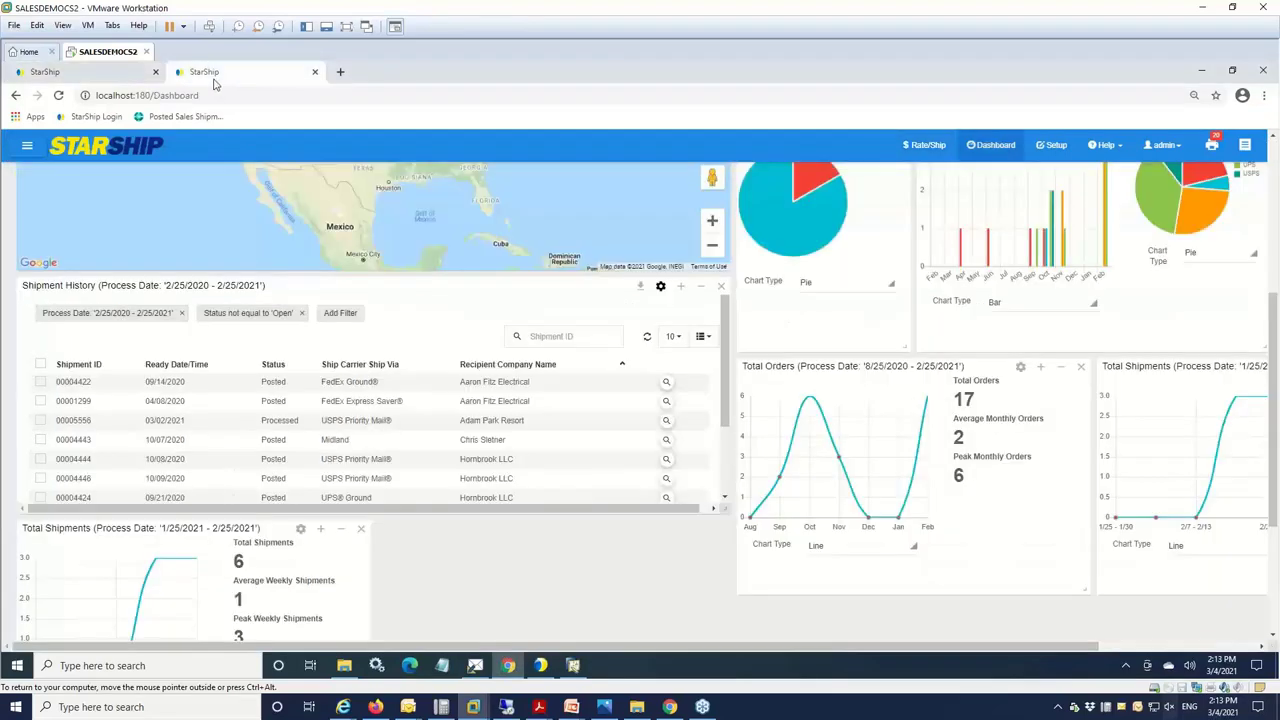
{"action": "scroll", "coordinate": [1000, 475], "scroll_direction": "up", "scroll_amount": 5}
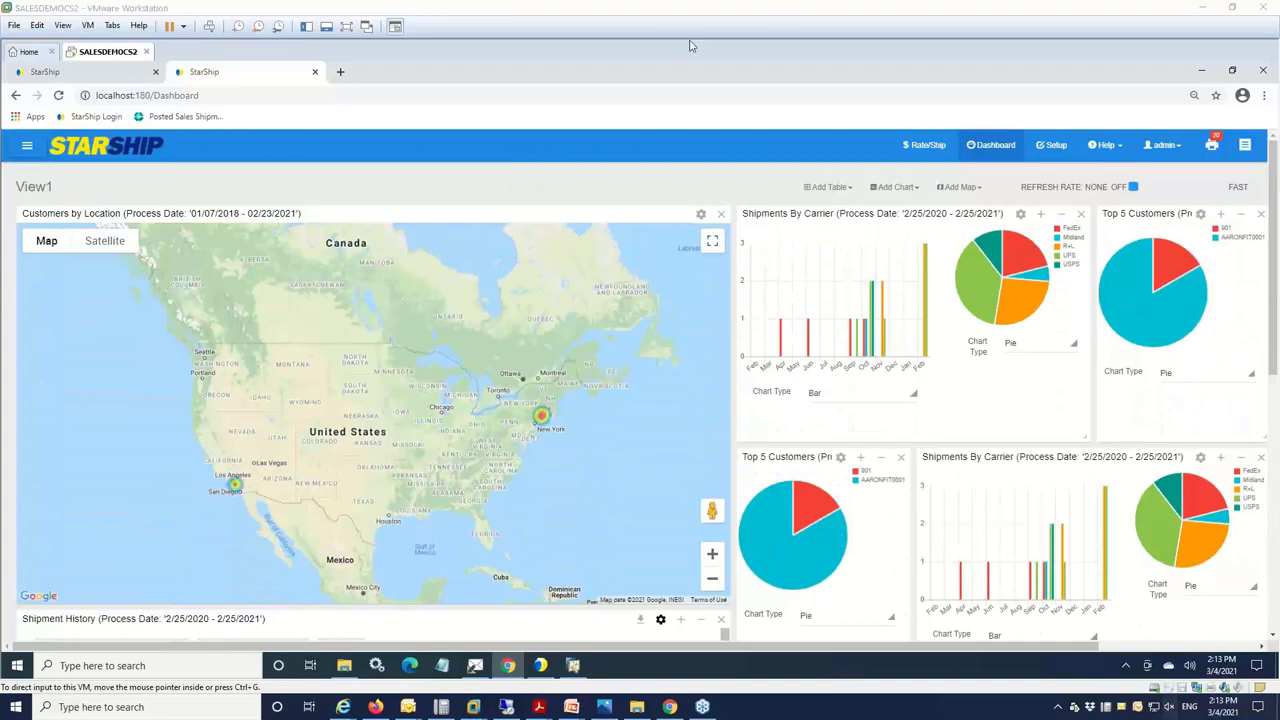
{"action": "left_click", "coordinate": [916, 195]}
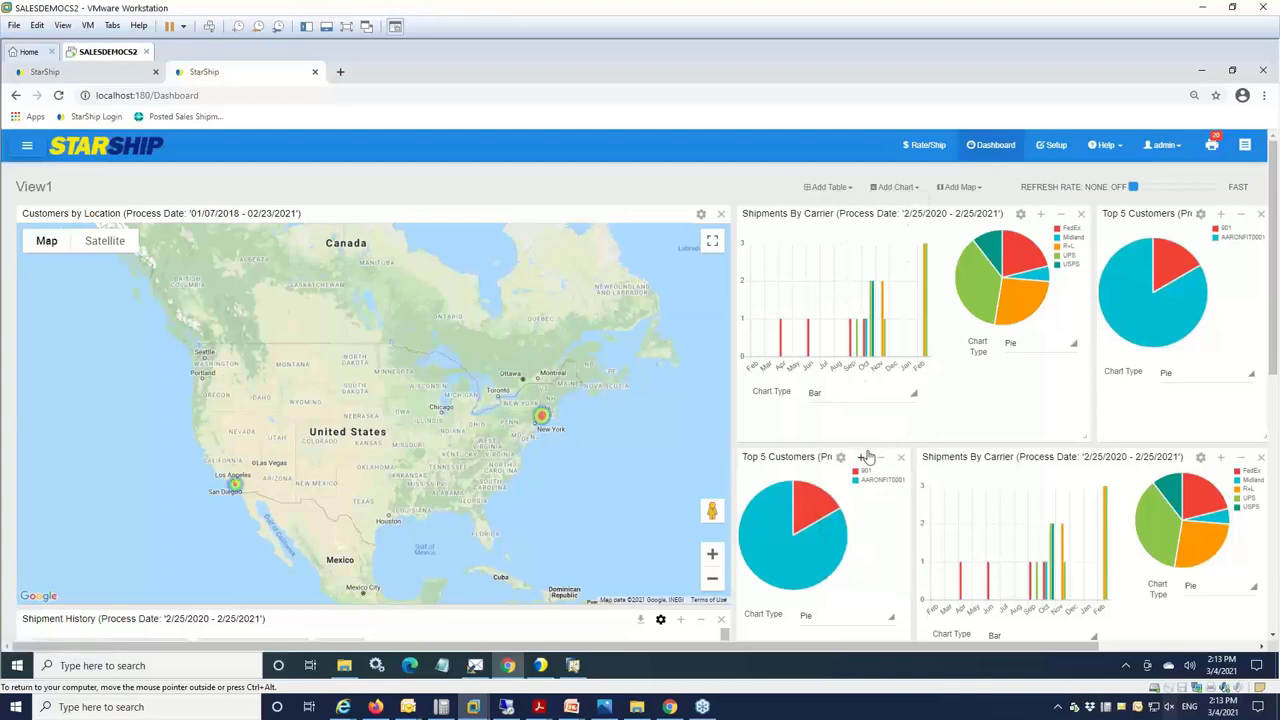
{"action": "scroll", "coordinate": [868, 457], "scroll_direction": "down", "scroll_amount": 1}
{"action": "scroll", "coordinate": [868, 457], "scroll_direction": "down", "scroll_amount": 1}
{"action": "scroll", "coordinate": [868, 457], "scroll_direction": "down", "scroll_amount": 2}
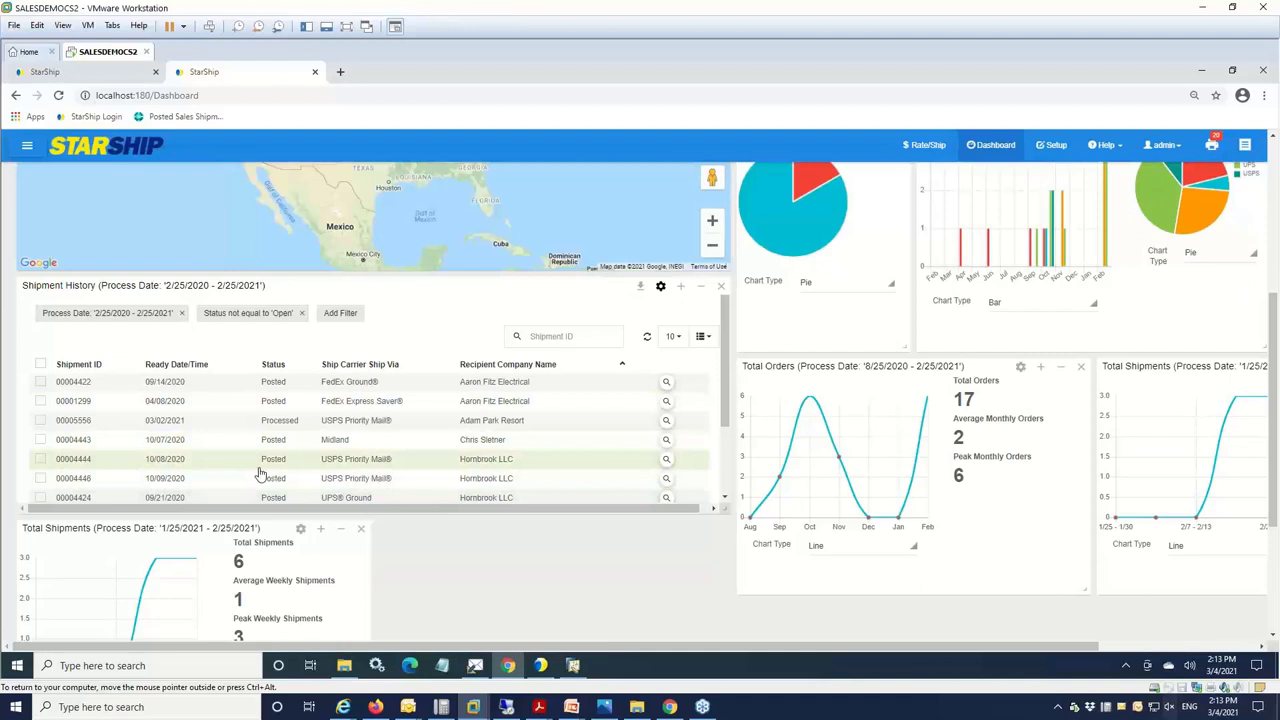
Step: Check which fields and conditions are available for filtering the Shipment History table, without adding a filter
{"action": "left_click", "coordinate": [341, 314]}
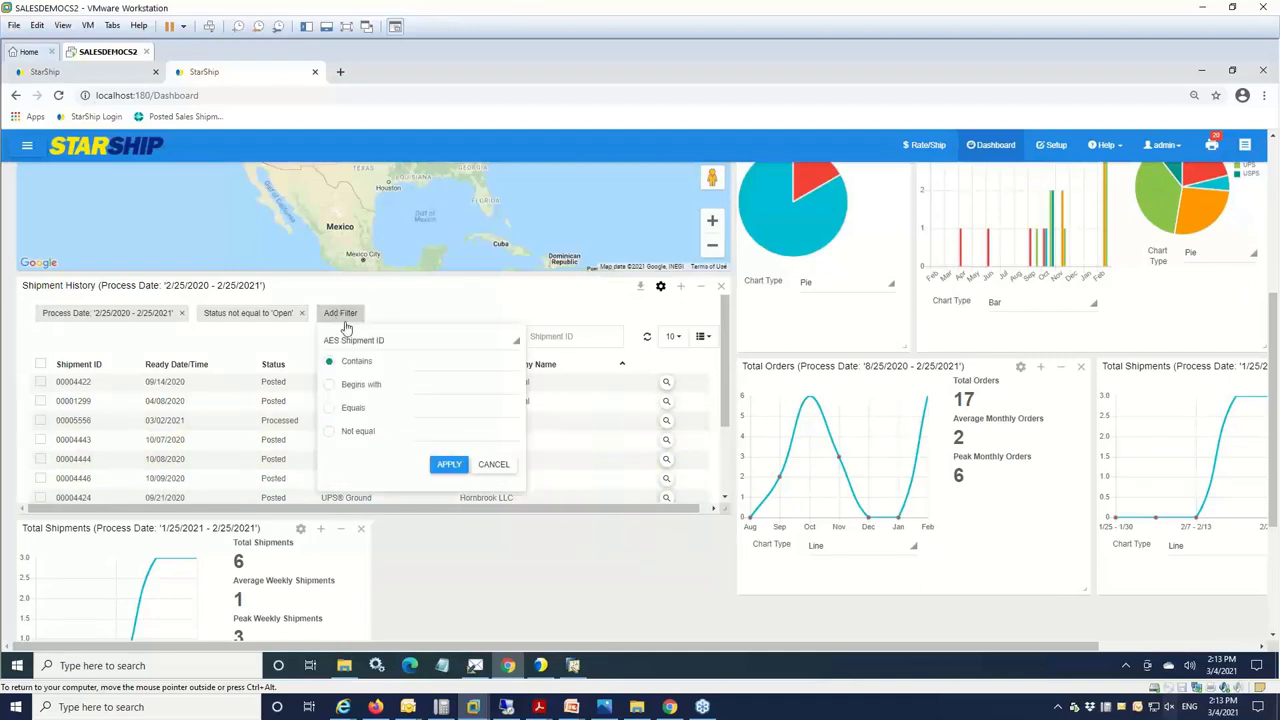
{"action": "left_click", "coordinate": [381, 346]}
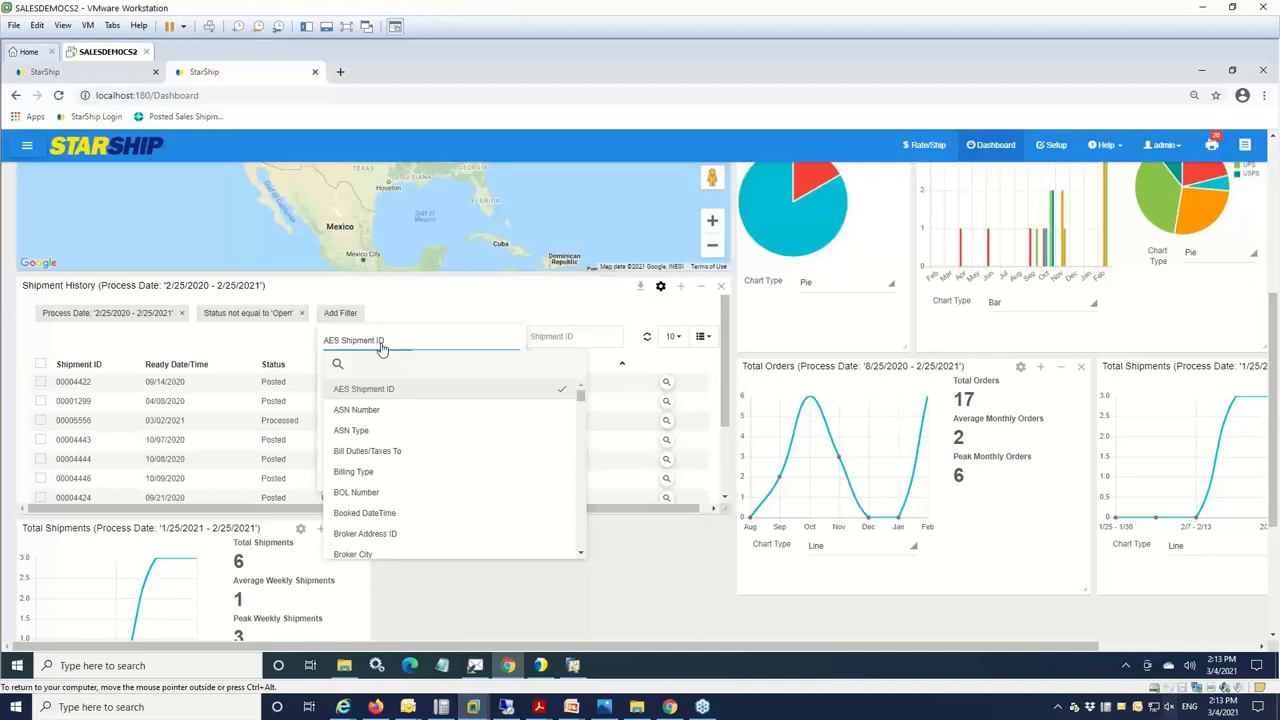
{"action": "left_click", "coordinate": [405, 316]}
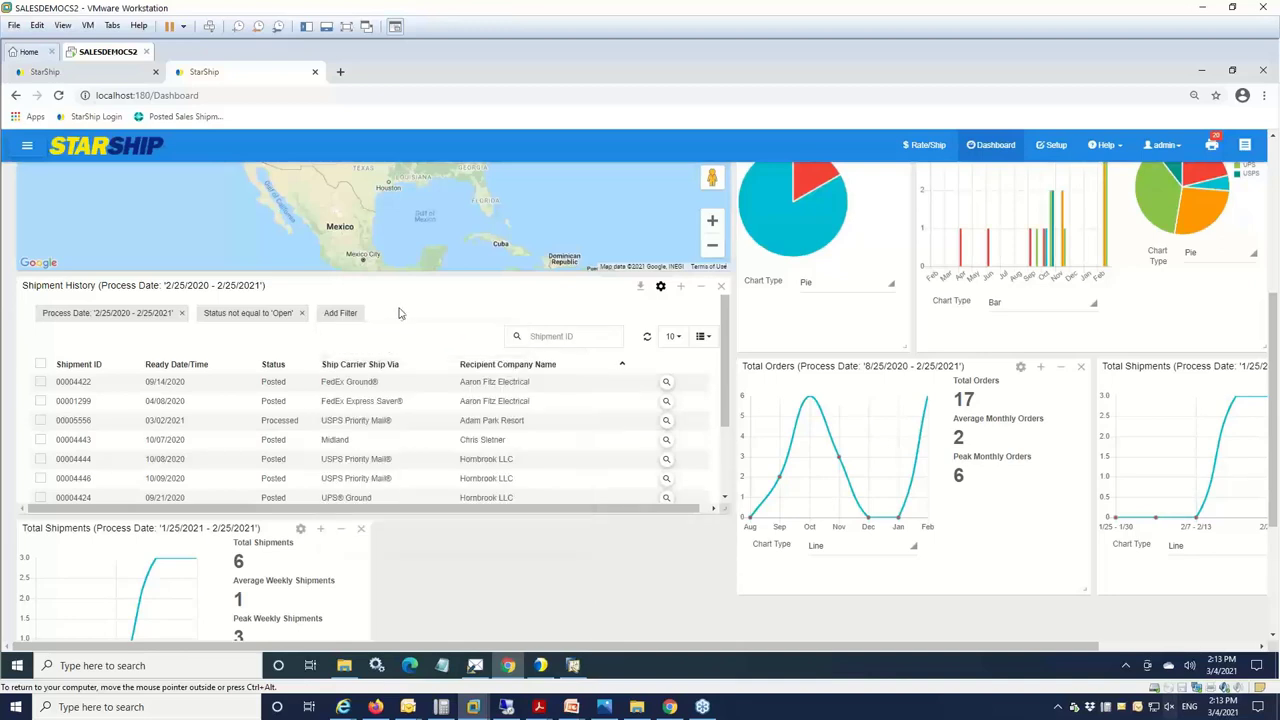
Step: View the Hornbrook LLC shipment dated 10/08/2020 from Shipment History and examine its applied grand total breakdown, rate quotes and shipping documents
{"action": "left_click", "coordinate": [666, 463]}
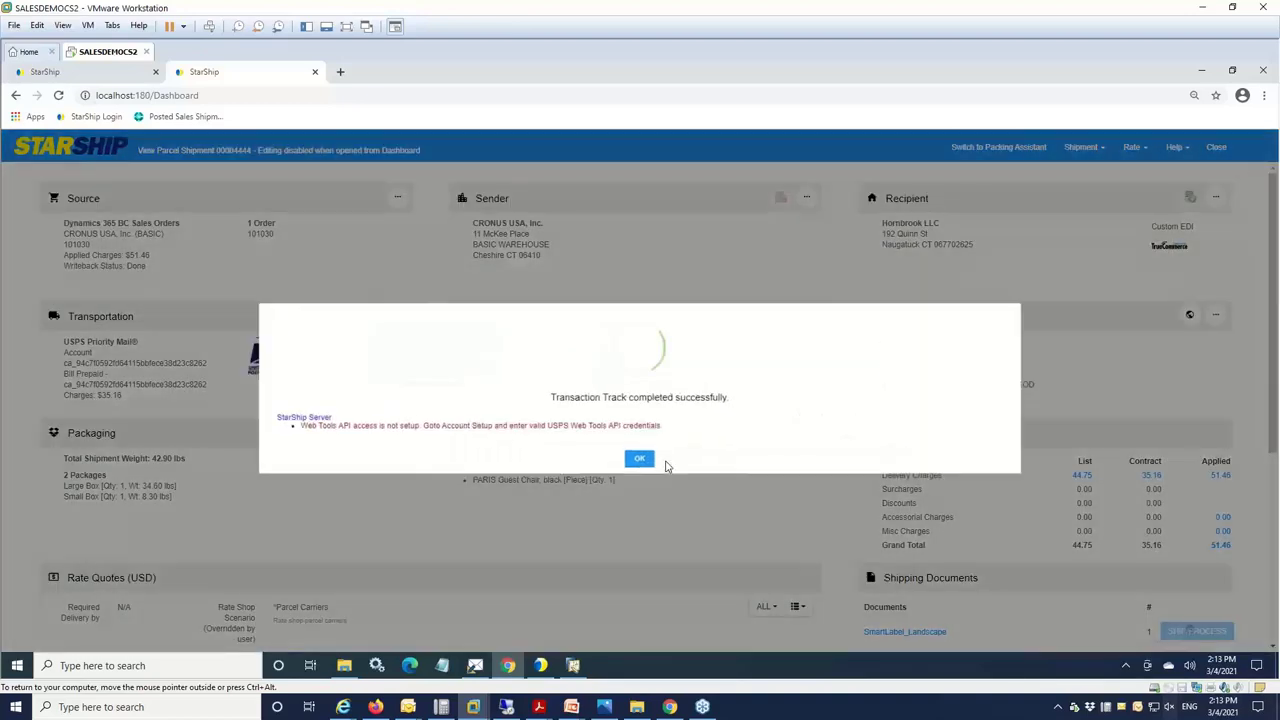
{"action": "left_click", "coordinate": [641, 459]}
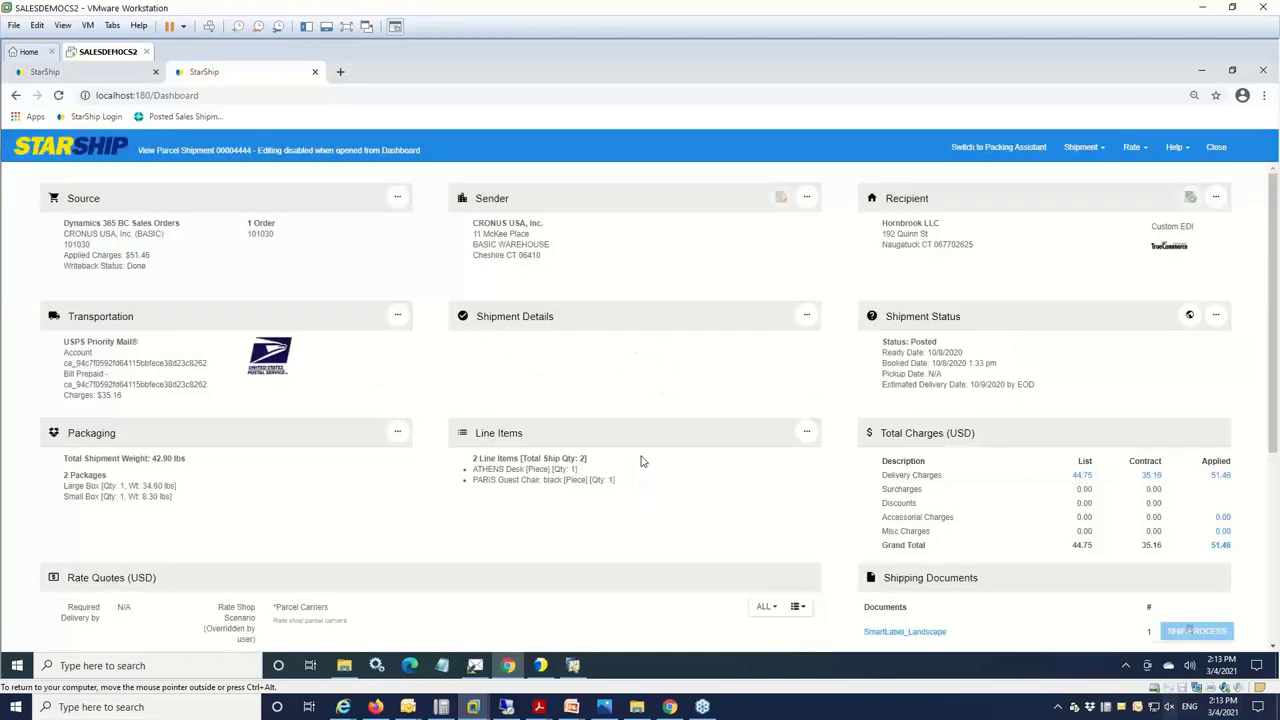
{"action": "left_click", "coordinate": [1219, 546]}
{"action": "scroll", "coordinate": [1240, 545], "scroll_direction": "down", "scroll_amount": 2}
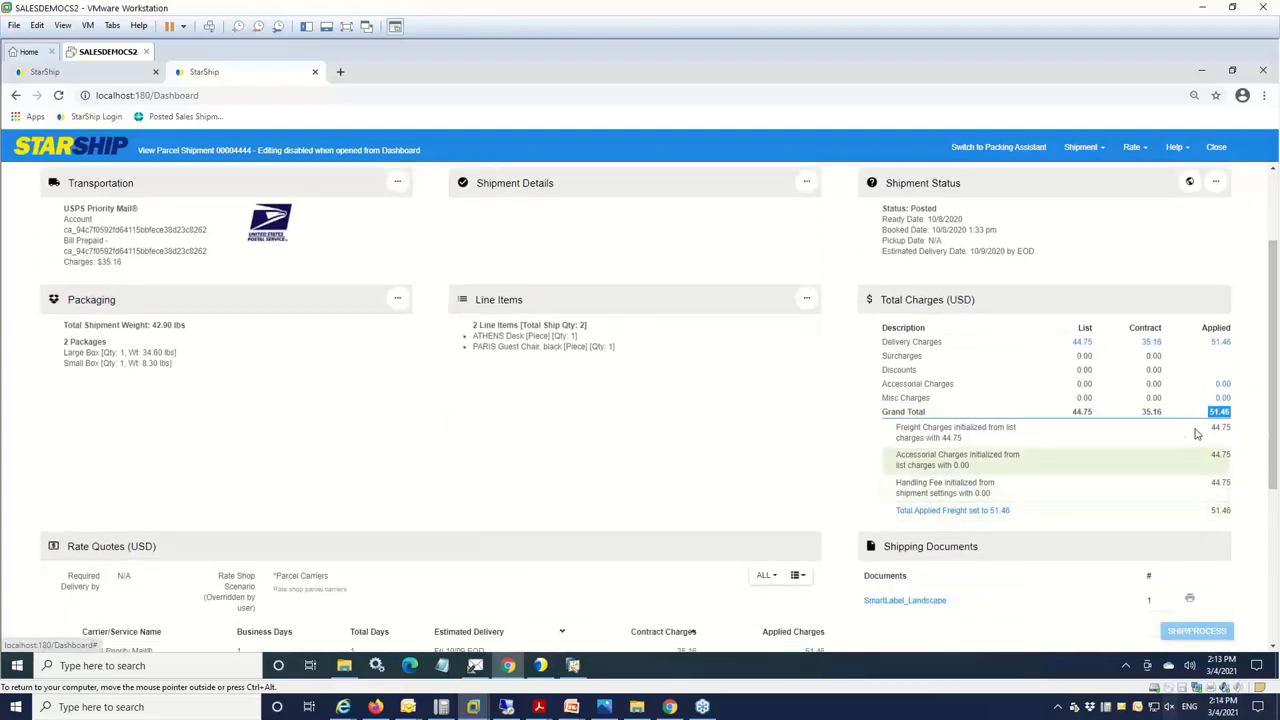
{"action": "scroll", "coordinate": [1200, 513], "scroll_direction": "down", "scroll_amount": 1}
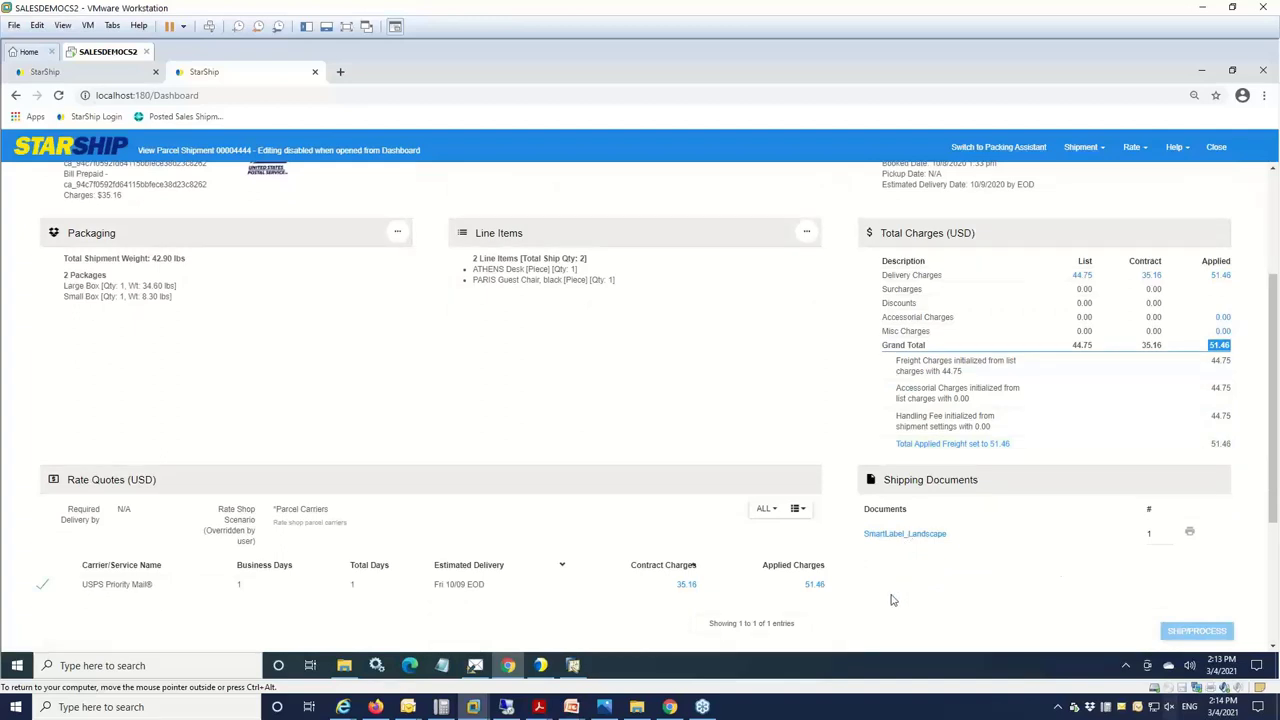
{"action": "scroll", "coordinate": [1078, 586], "scroll_direction": "up", "scroll_amount": 2}
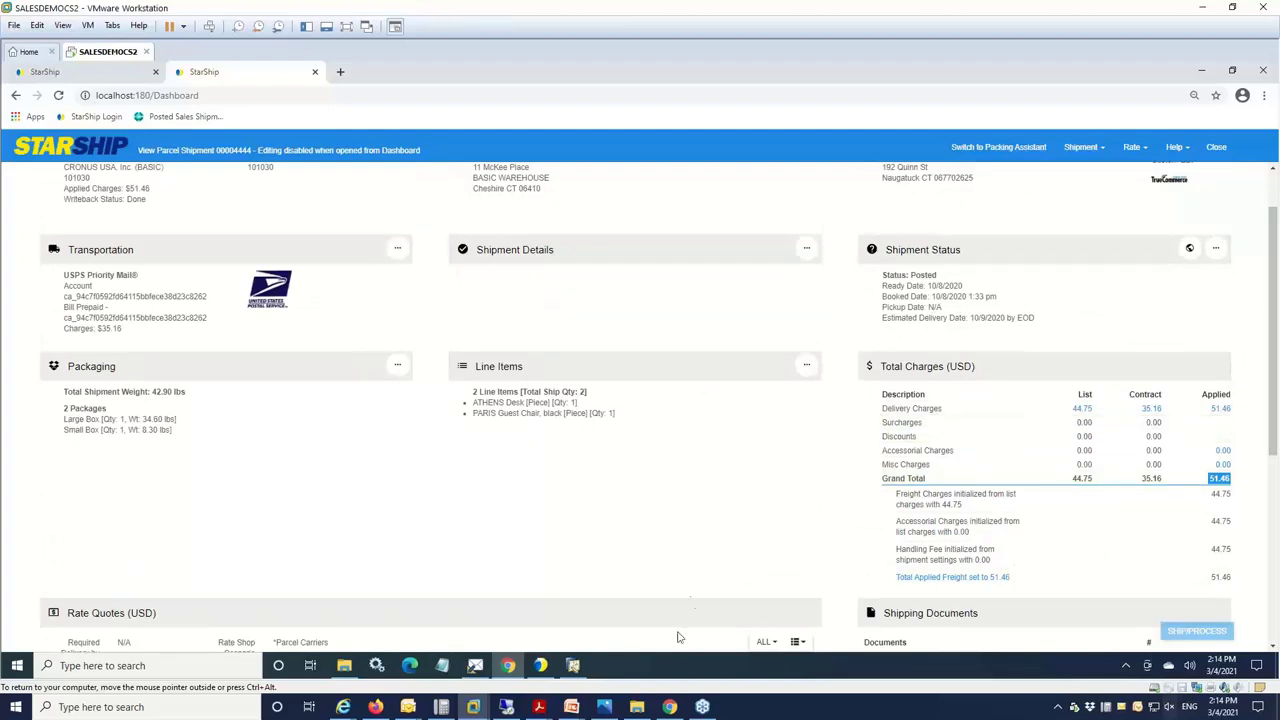
Step: Switch to the Ship Notification - Parcel template in eNotify Template Designer and compare it with the sample notification email in Outlook
{"action": "left_click", "coordinate": [604, 707]}
{"action": "left_click", "coordinate": [475, 665]}
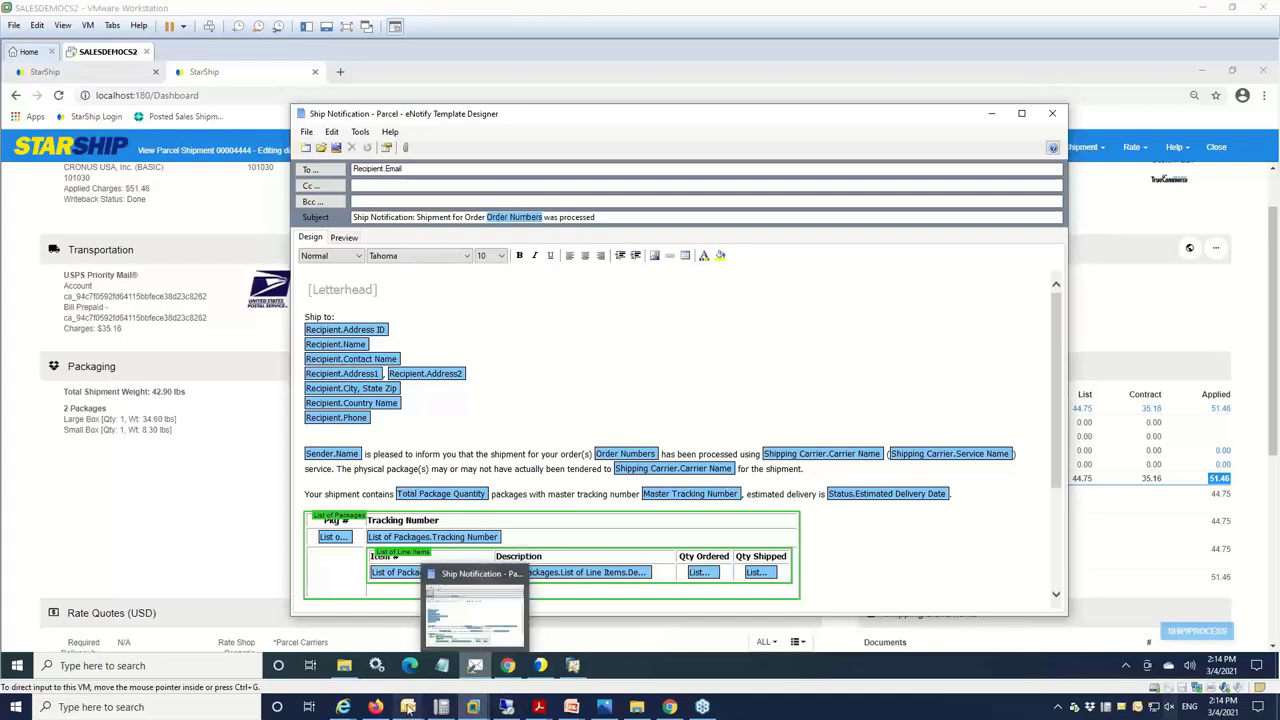
{"action": "mouse_move", "coordinate": [408, 707]}
{"action": "left_click", "coordinate": [478, 645]}
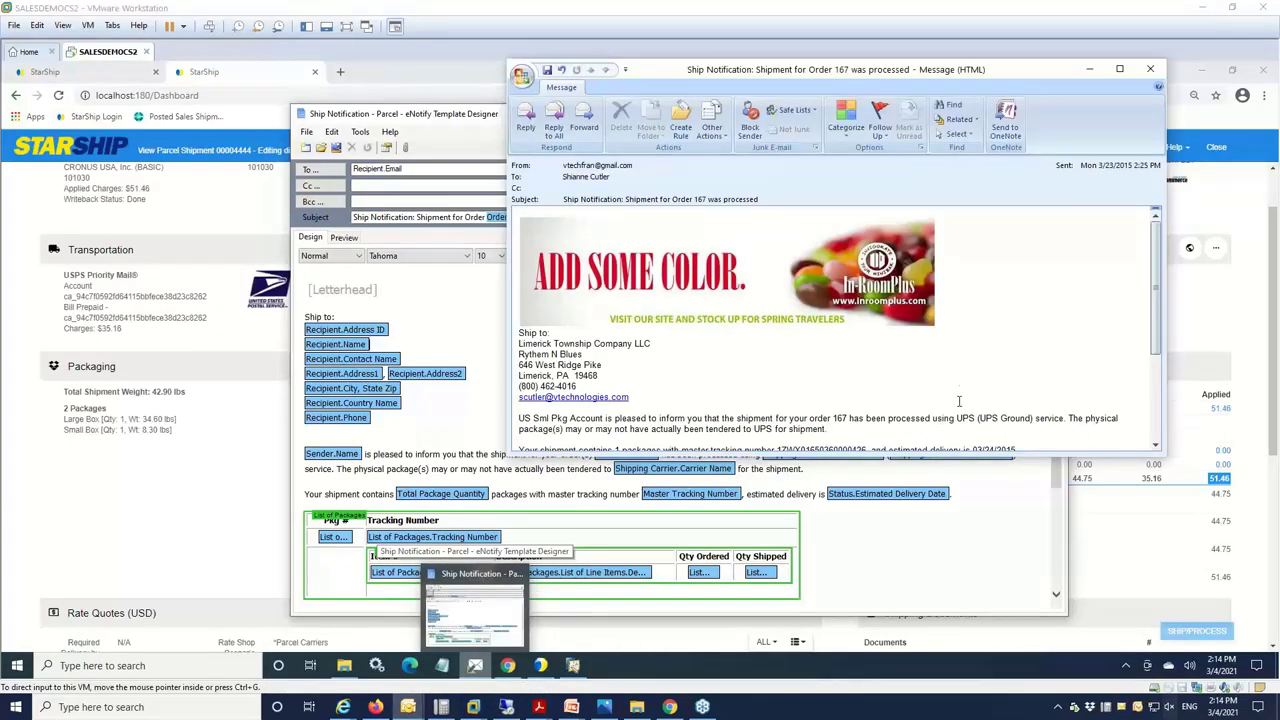
{"action": "left_click", "coordinate": [1092, 74]}
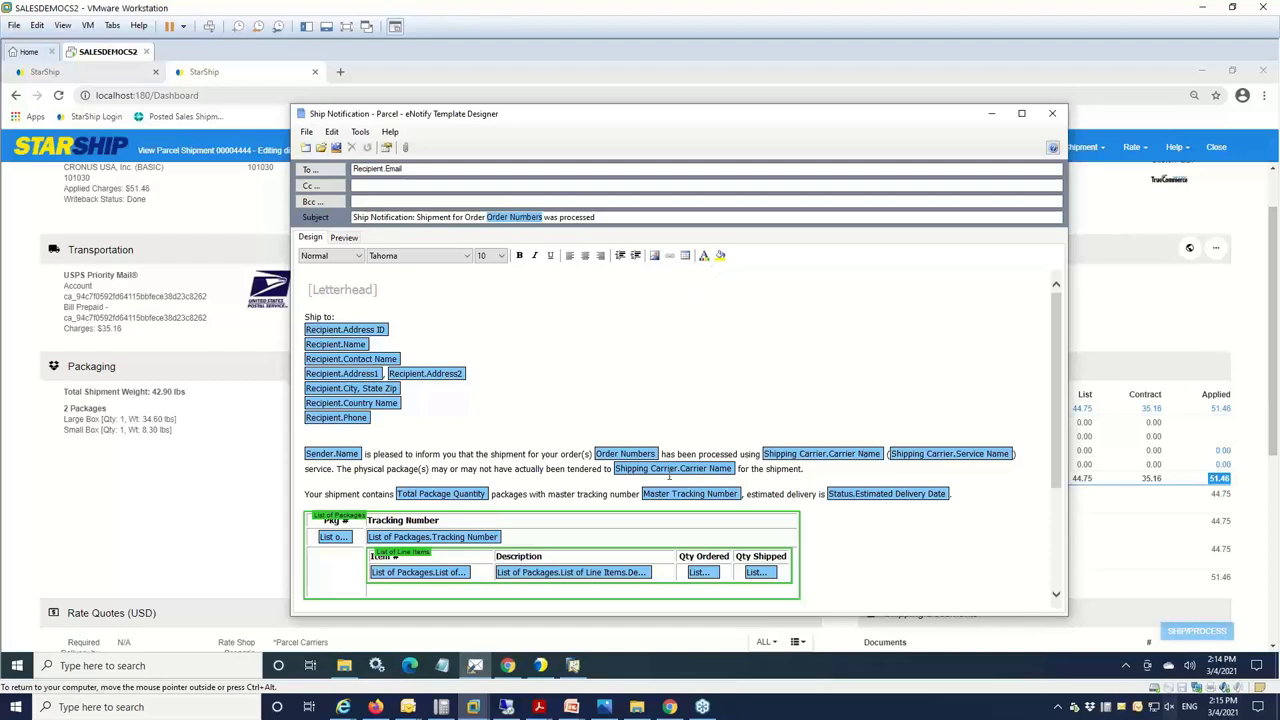
Step: Check which shipment fields can be added to the body of the parcel ship notification template
{"action": "right_click", "coordinate": [751, 332]}
{"action": "mouse_move", "coordinate": [787, 323]}
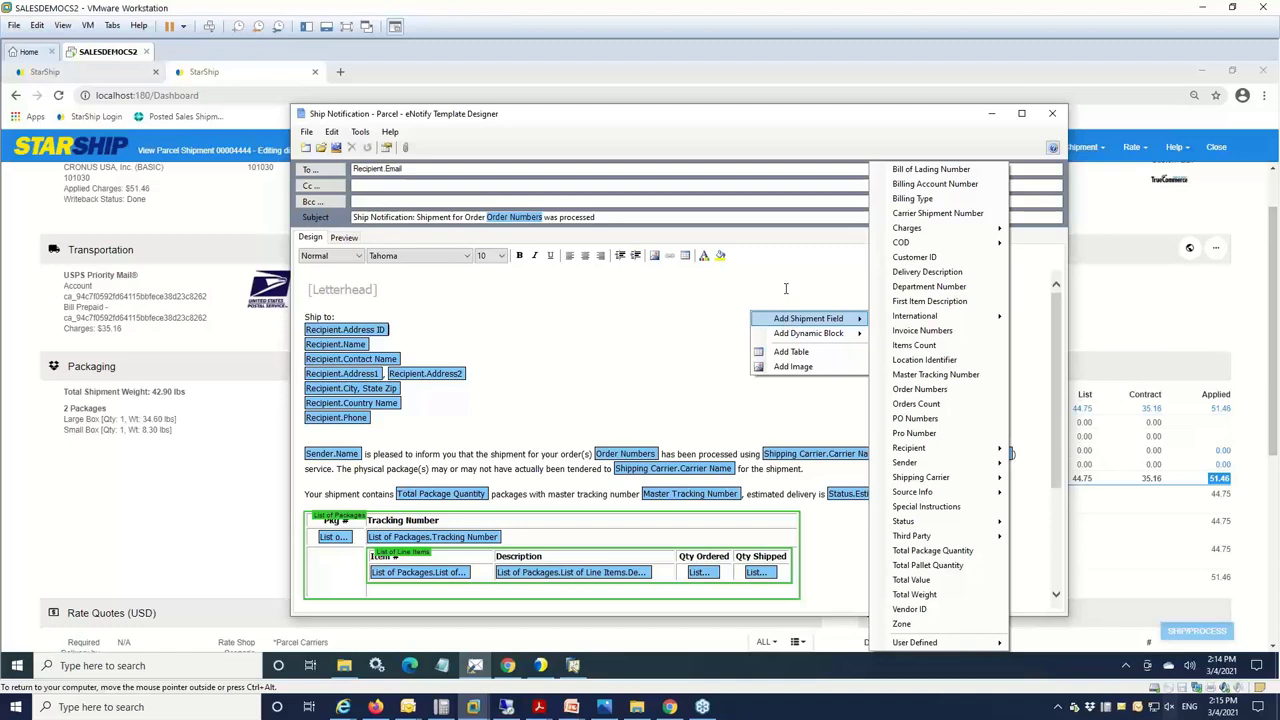
{"action": "left_click", "coordinate": [787, 289]}
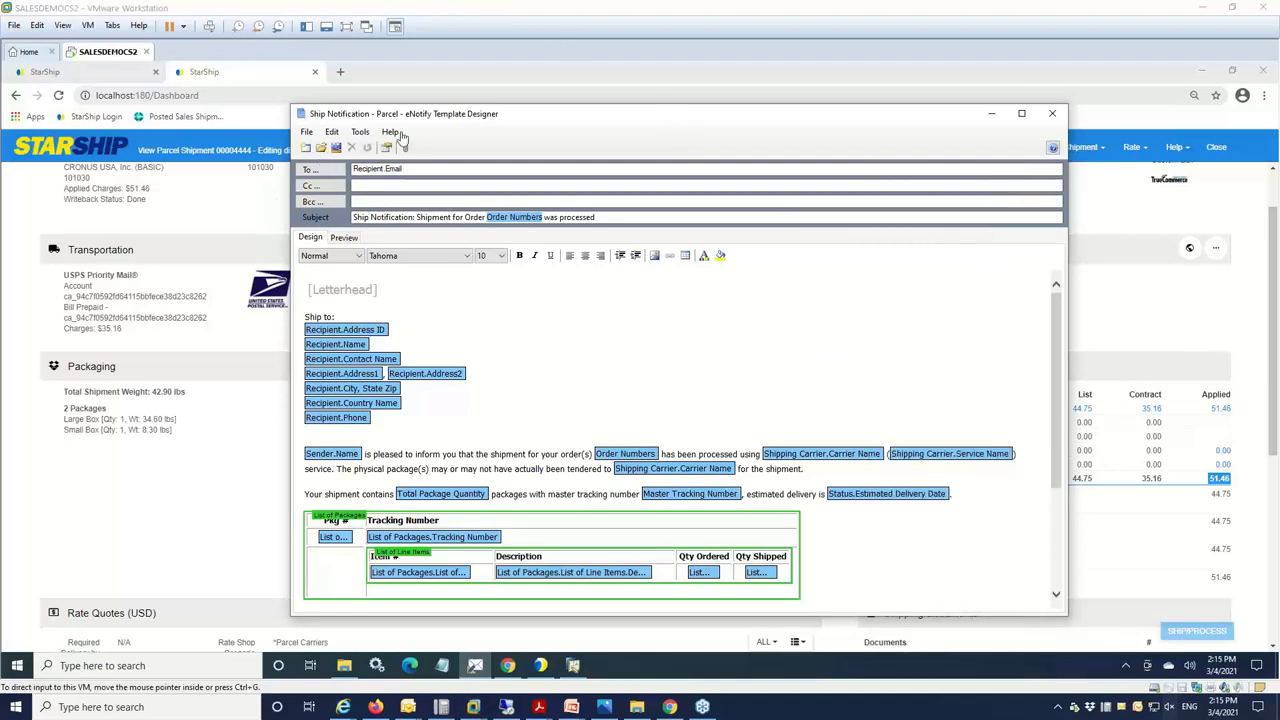
Step: Review the documents offered as Shipment data attachments for the notification template, and leave without attaching one
{"action": "left_click", "coordinate": [406, 148]}
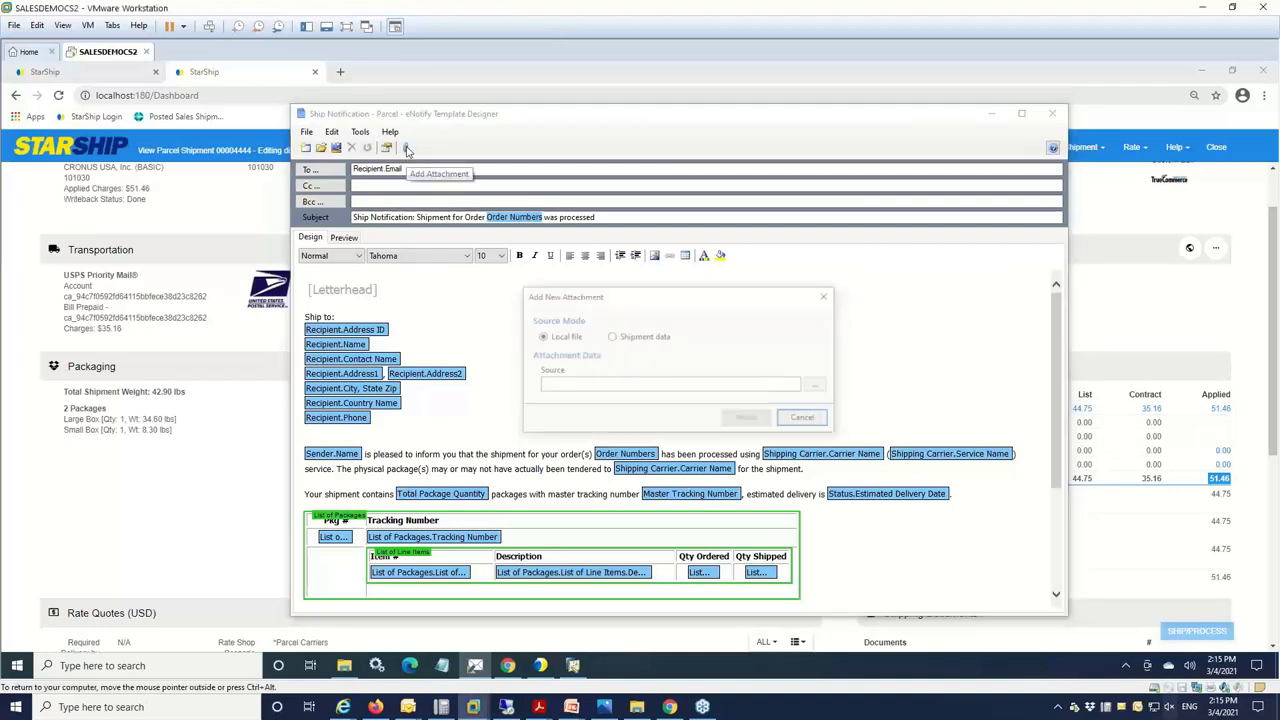
{"action": "left_click", "coordinate": [613, 338]}
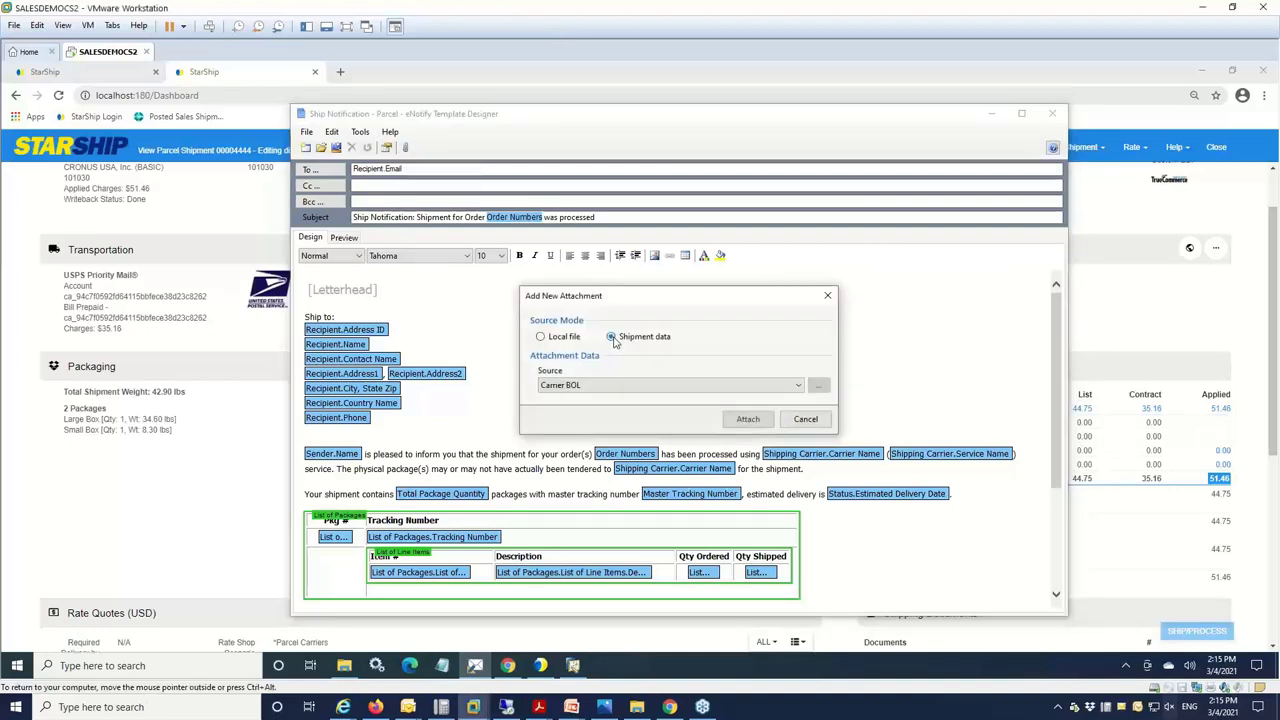
{"action": "left_click", "coordinate": [799, 388]}
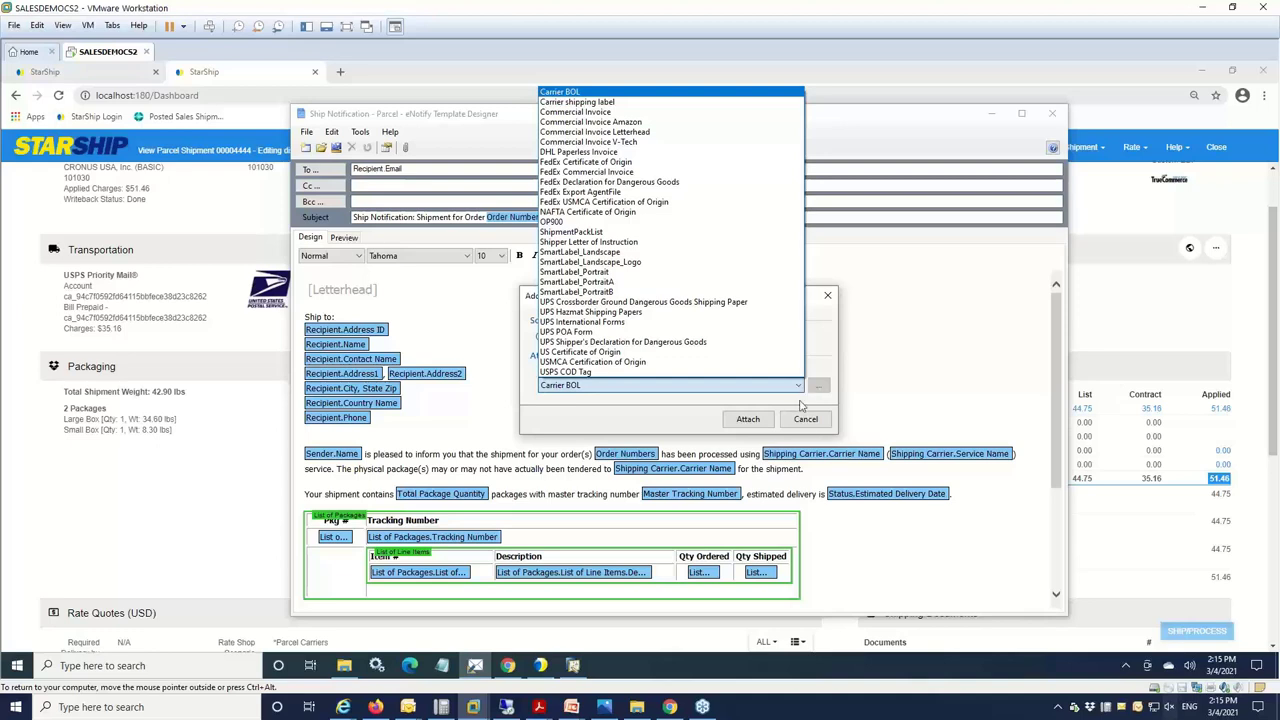
{"action": "left_click", "coordinate": [808, 420]}
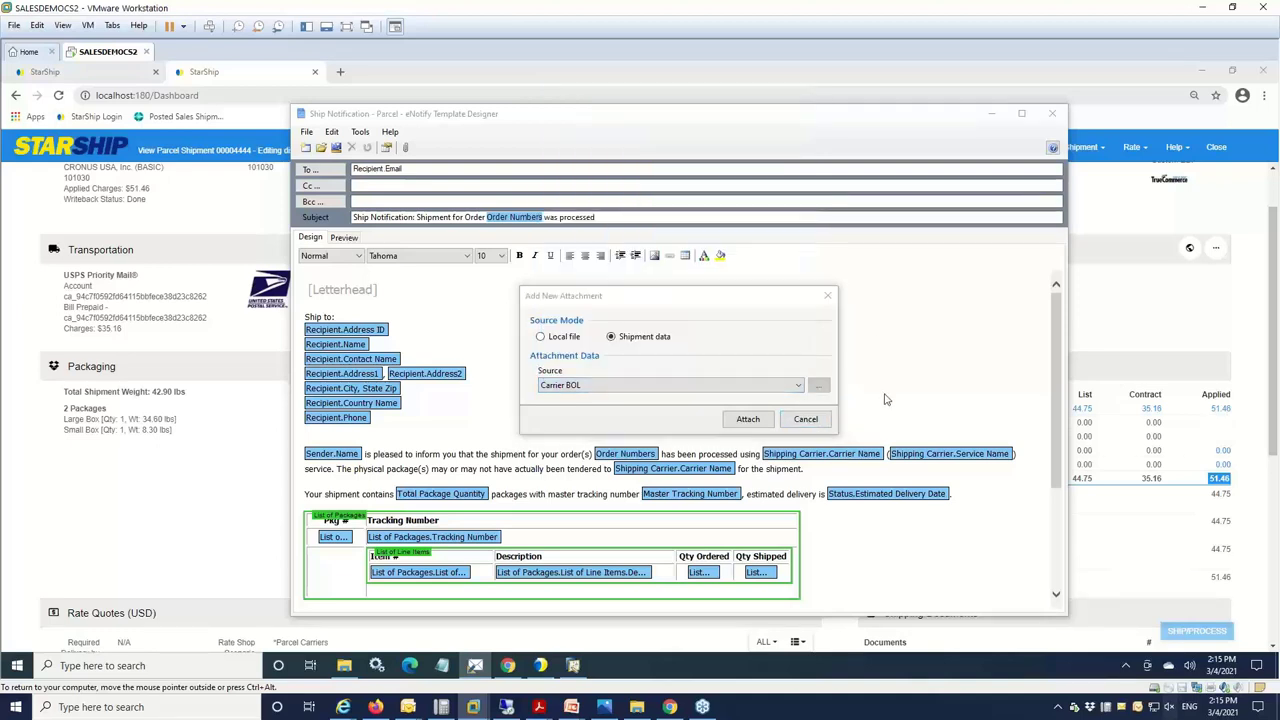
{"action": "left_click", "coordinate": [805, 420]}
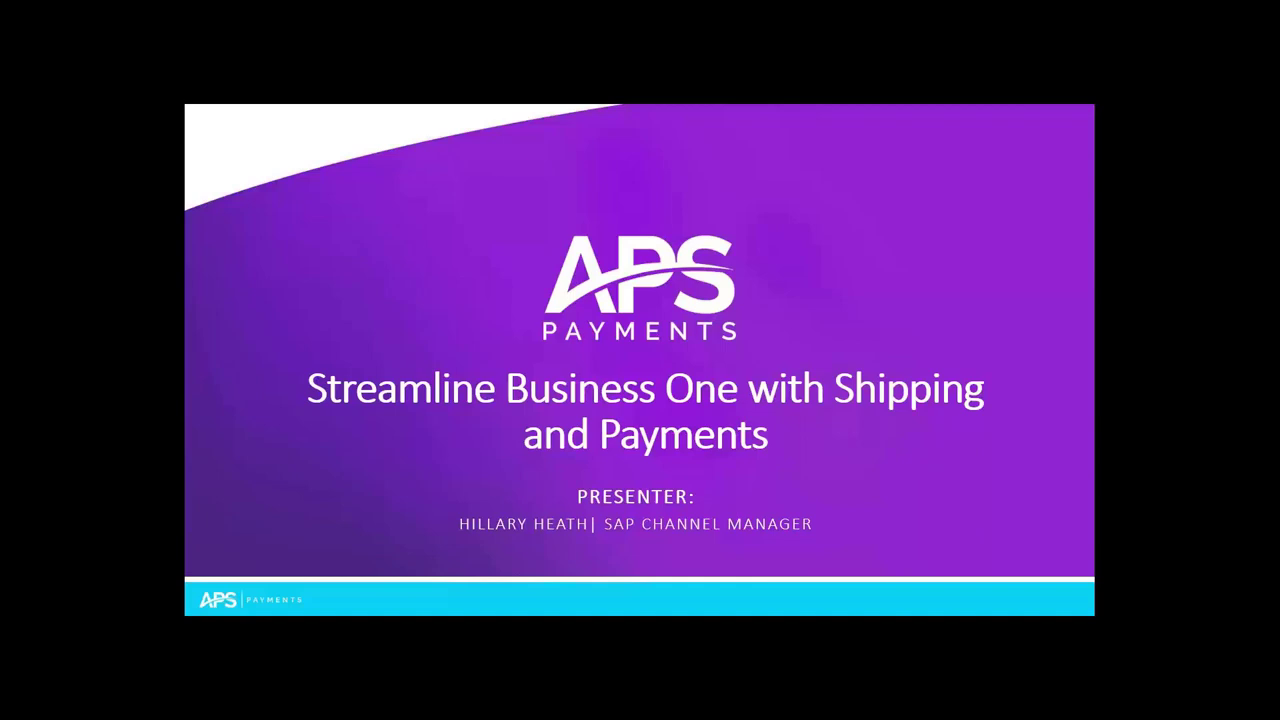
{"action": "left_click", "coordinate": [451, 477]}
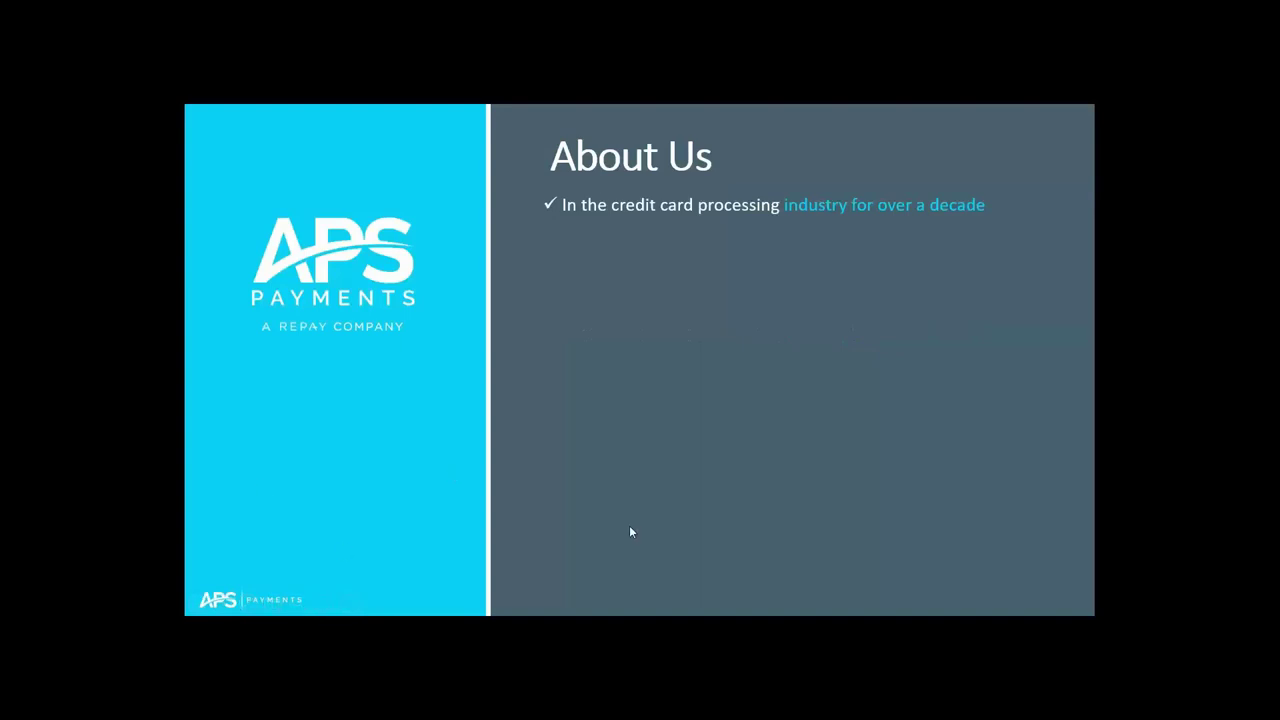
{"action": "left_click", "coordinate": [575, 528]}
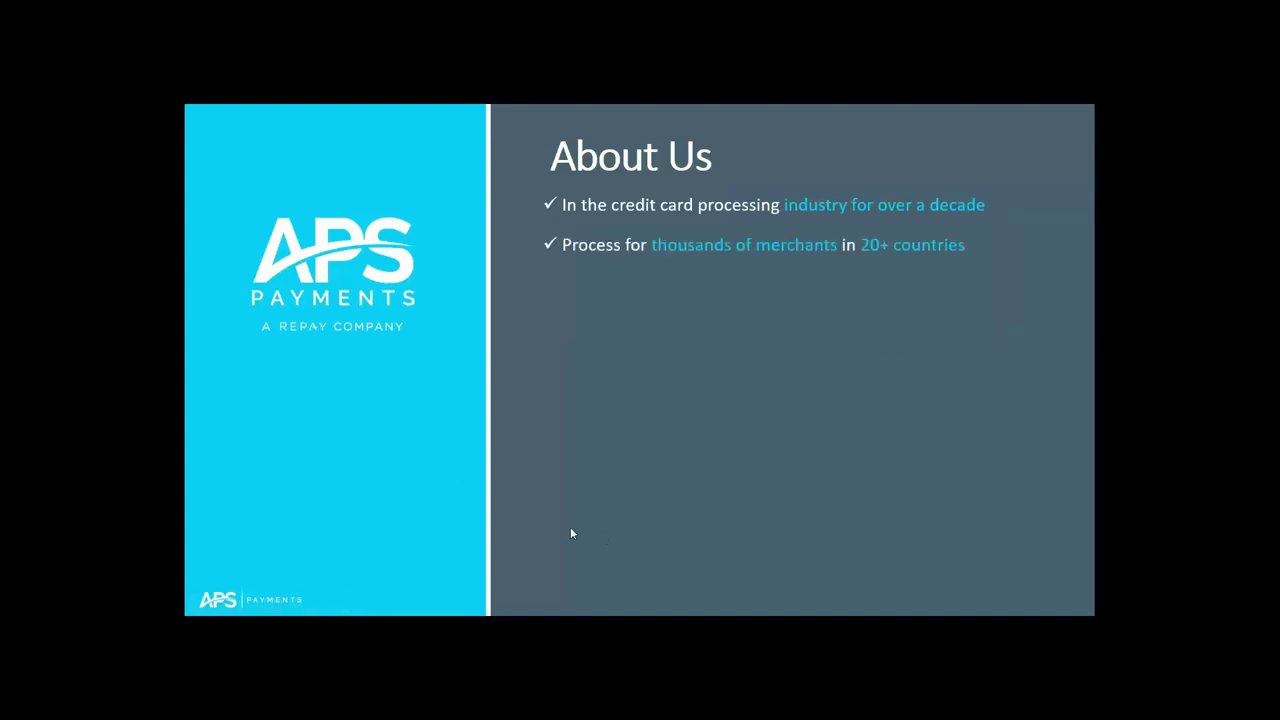
{"action": "left_click", "coordinate": [556, 477]}
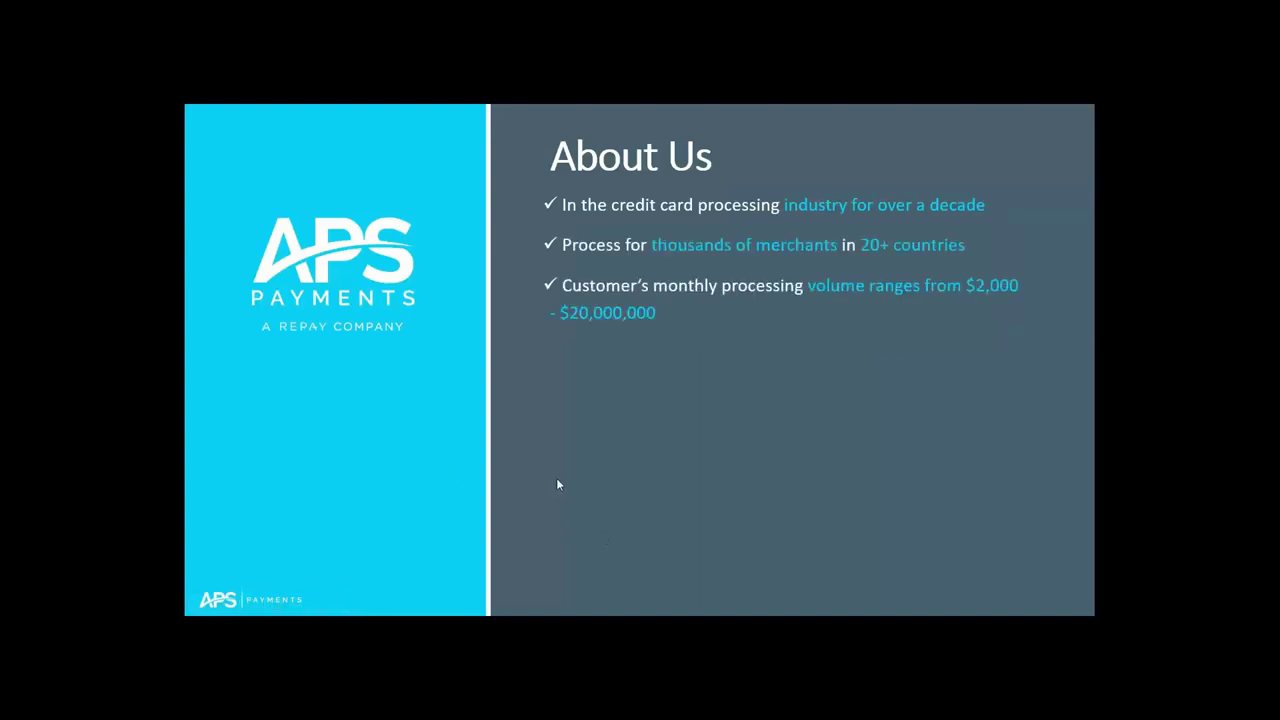
{"action": "left_click", "coordinate": [493, 452]}
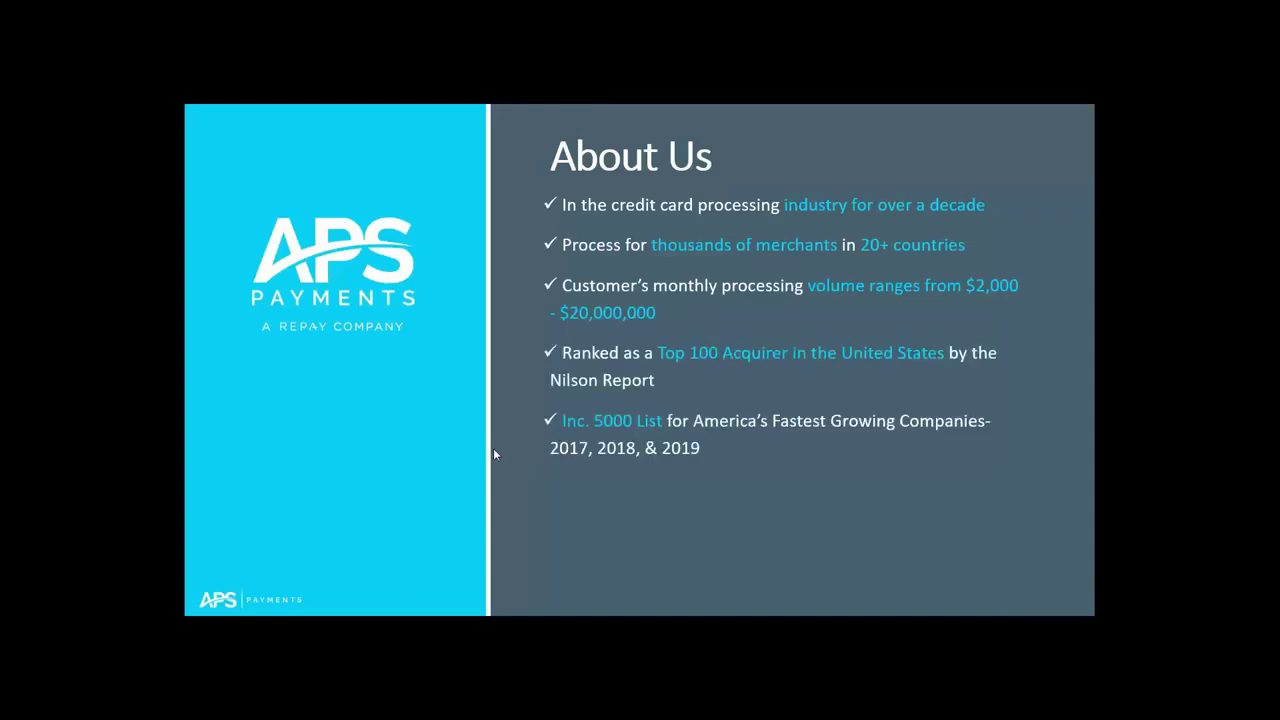